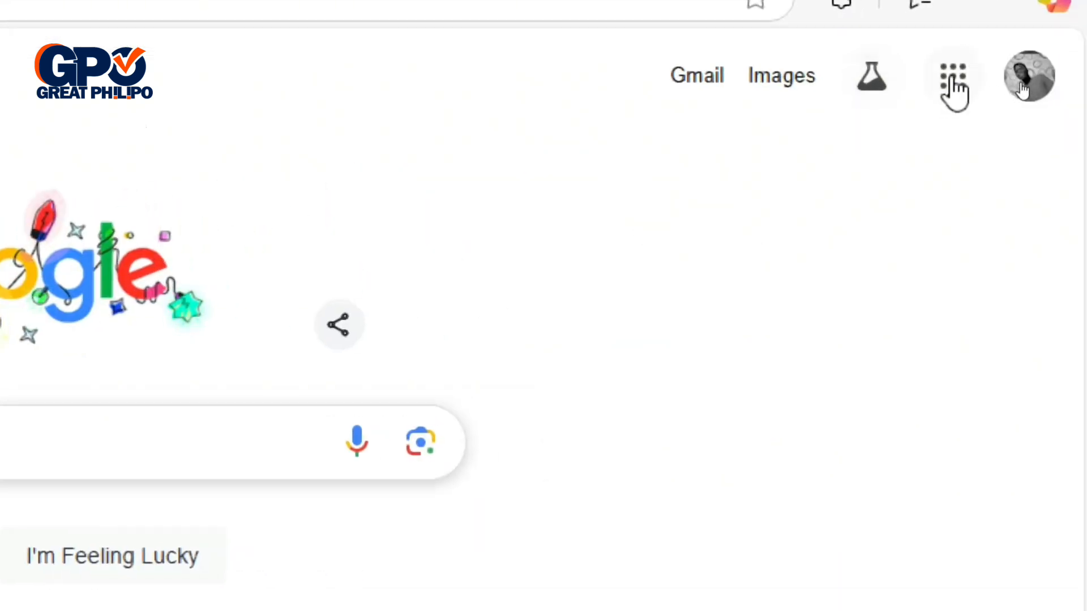
Open Google Forms from the list of Google apps
{"action": "left_click", "coordinate": [954, 85]}
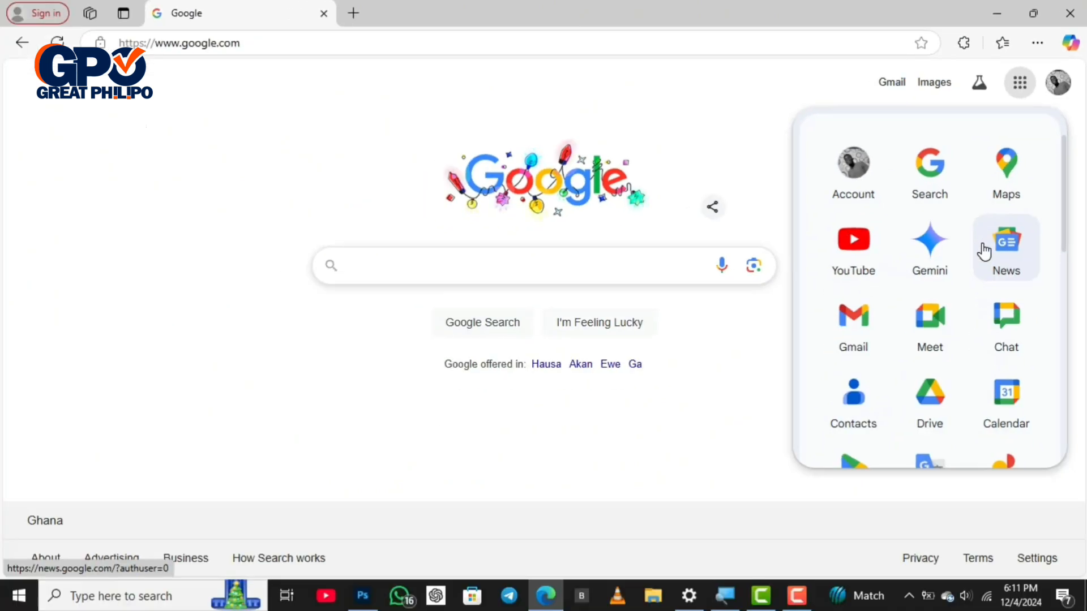
{"action": "scroll", "coordinate": [921, 430], "scroll_direction": "down", "scroll_amount": 1}
{"action": "scroll", "coordinate": [979, 286], "scroll_direction": "down", "scroll_amount": 5}
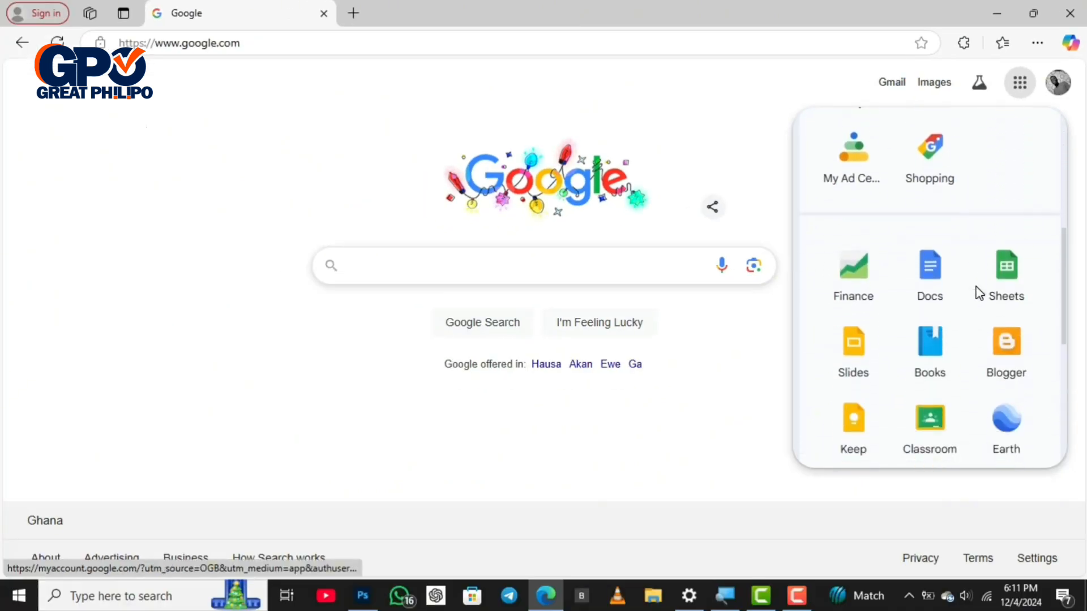
{"action": "scroll", "coordinate": [978, 295], "scroll_direction": "down", "scroll_amount": 4}
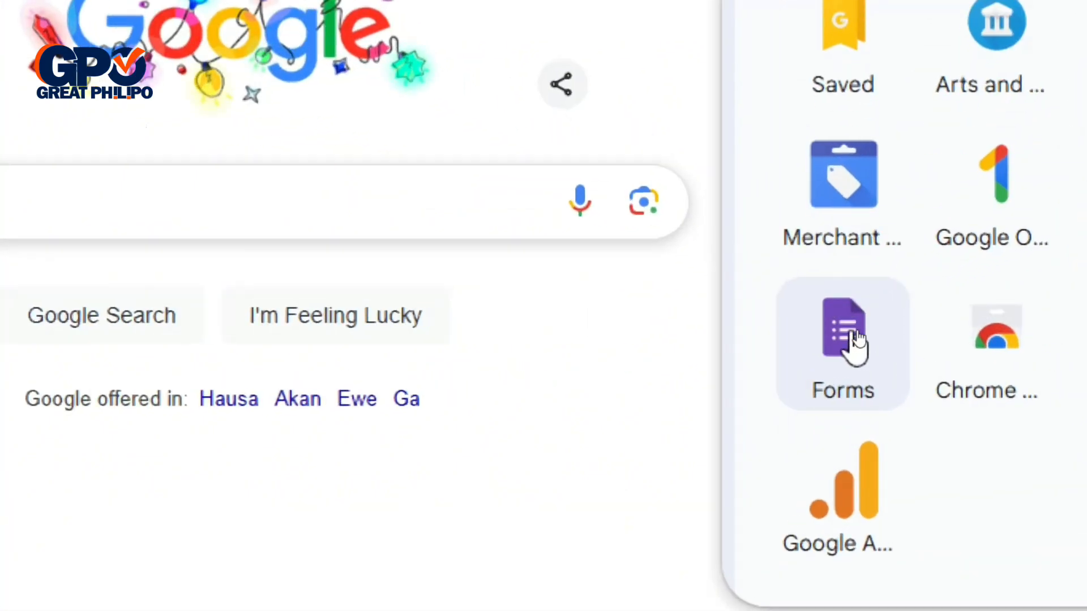
{"action": "left_click", "coordinate": [856, 340]}
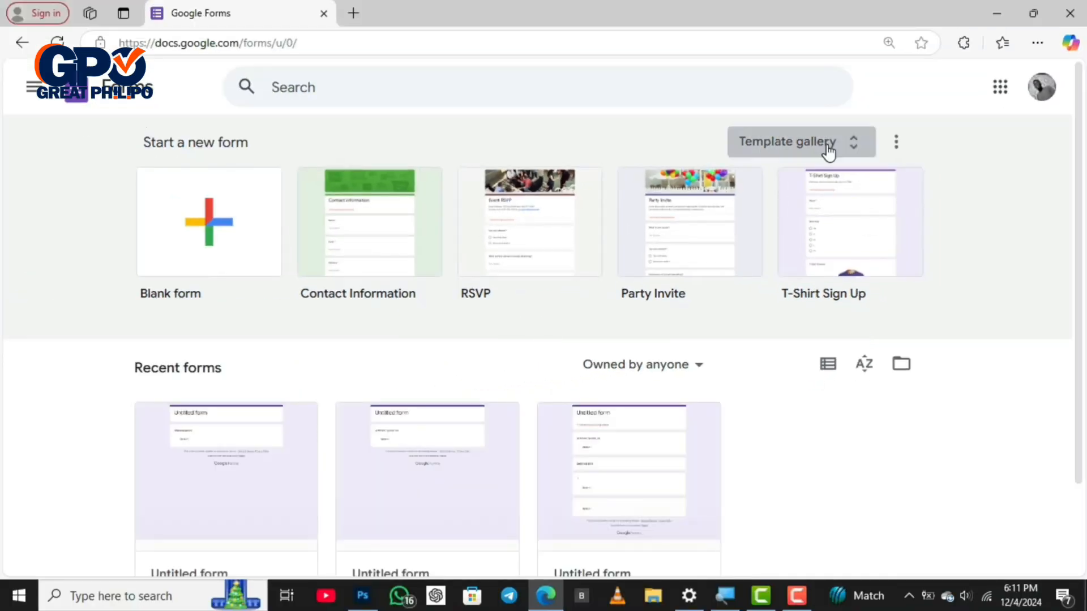
Browse the full template gallery and create a new blank form
{"action": "left_click", "coordinate": [855, 151]}
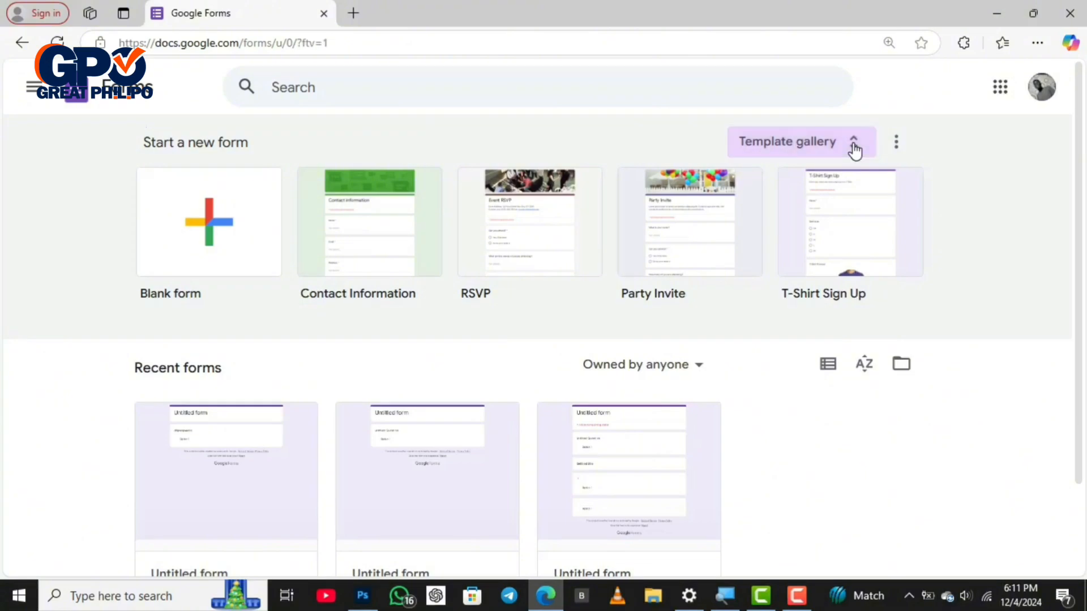
{"action": "scroll", "coordinate": [789, 373], "scroll_direction": "down", "scroll_amount": 5}
{"action": "scroll", "coordinate": [792, 380], "scroll_direction": "down", "scroll_amount": 6}
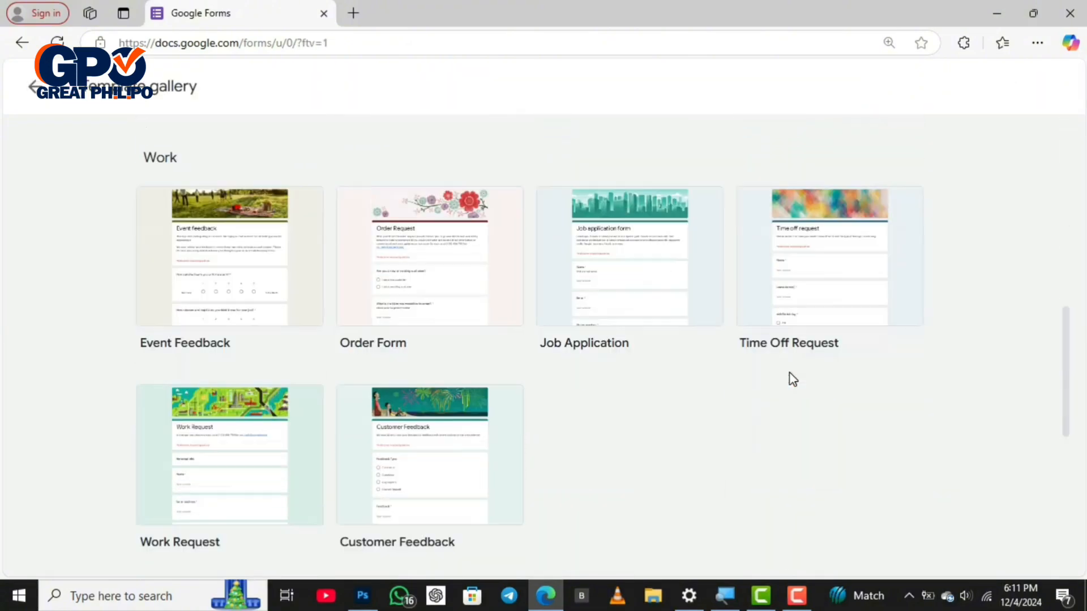
{"action": "scroll", "coordinate": [792, 379], "scroll_direction": "down", "scroll_amount": 3}
{"action": "scroll", "coordinate": [792, 379], "scroll_direction": "up", "scroll_amount": 12}
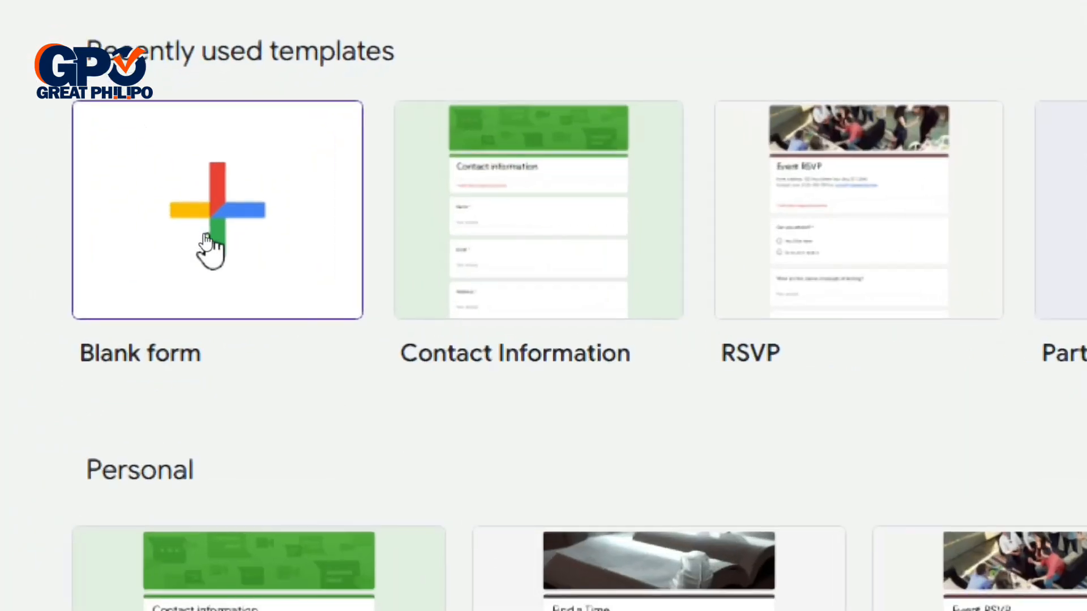
{"action": "left_click", "coordinate": [206, 236]}
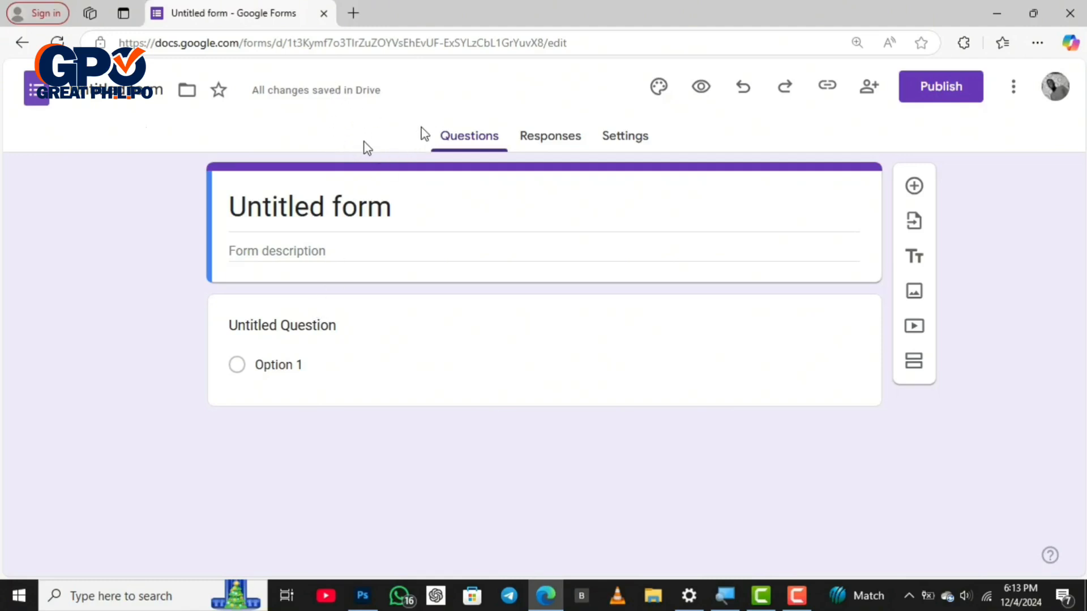
Look over the form's Responses and Settings sections, and return to its Questions
{"action": "left_click", "coordinate": [548, 138]}
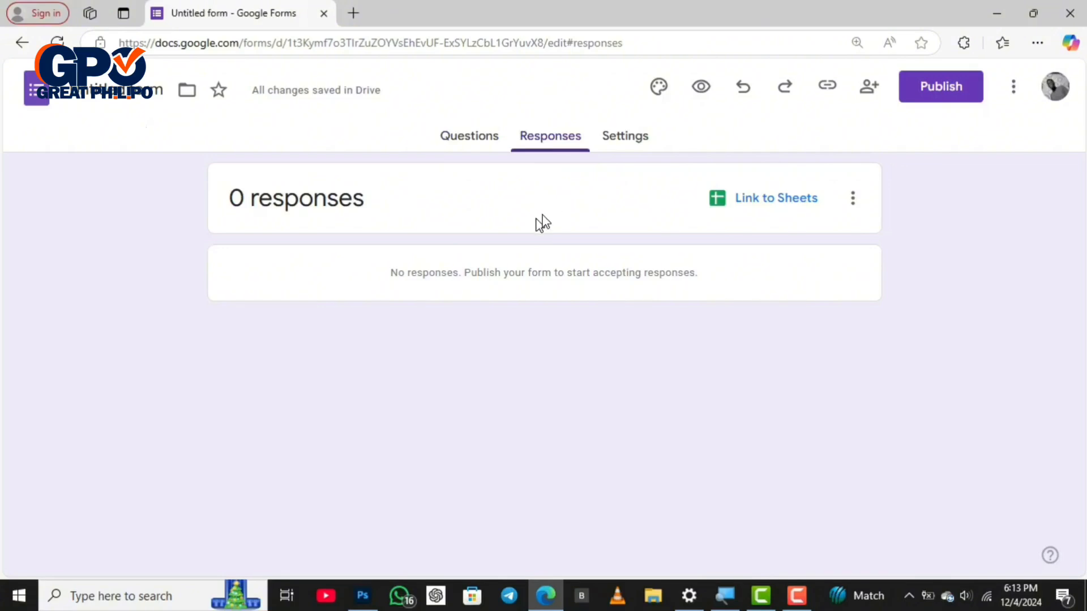
{"action": "left_click", "coordinate": [626, 142]}
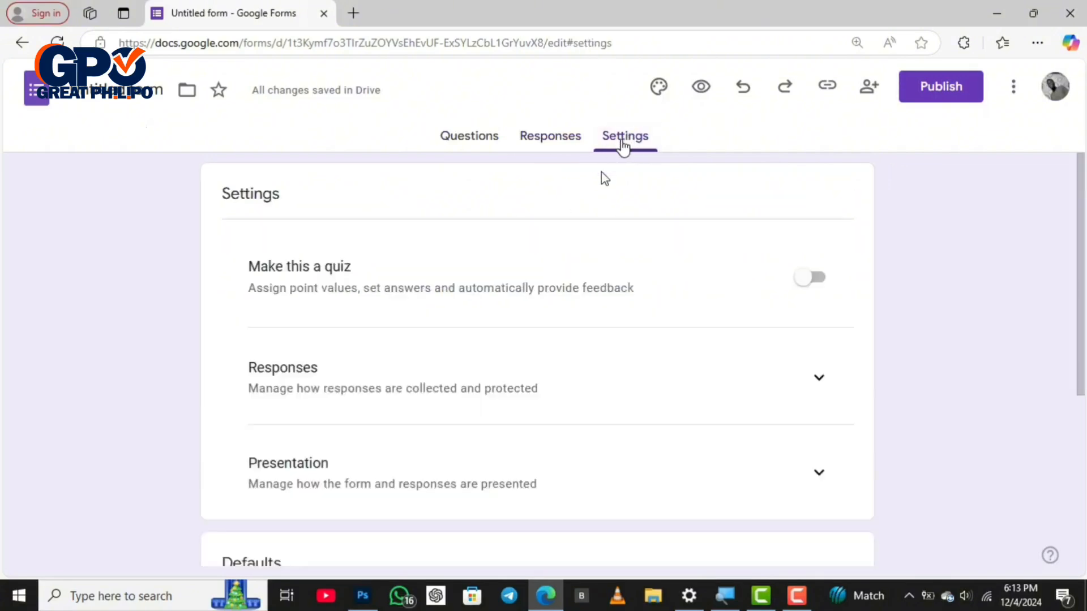
{"action": "left_click", "coordinate": [451, 135]}
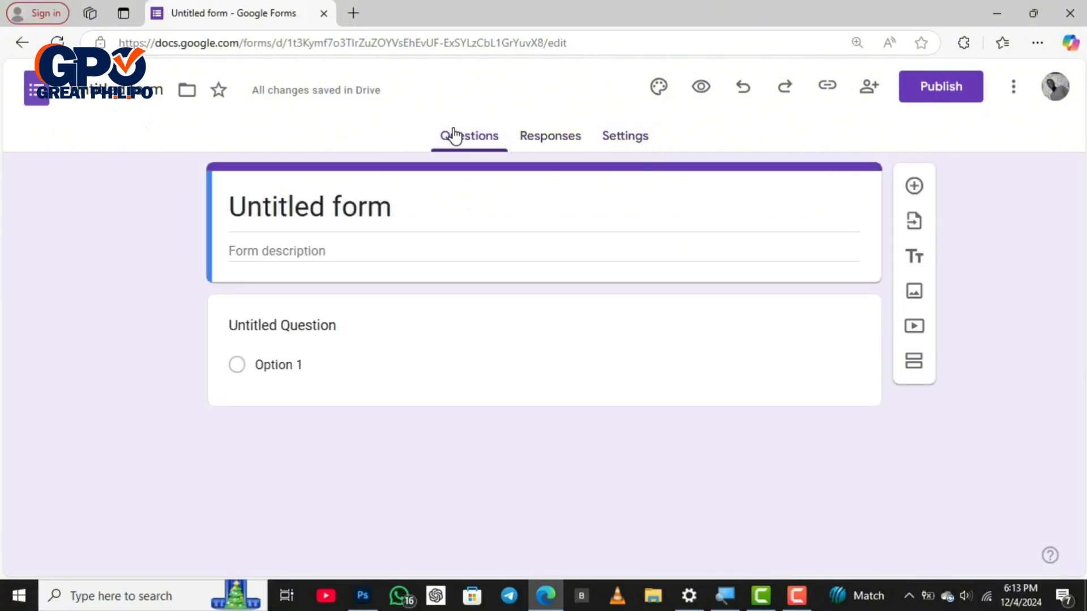
Replace the form's placeholder title with "SCQIENCE" and leave the form description empty
{"action": "left_click", "coordinate": [274, 208]}
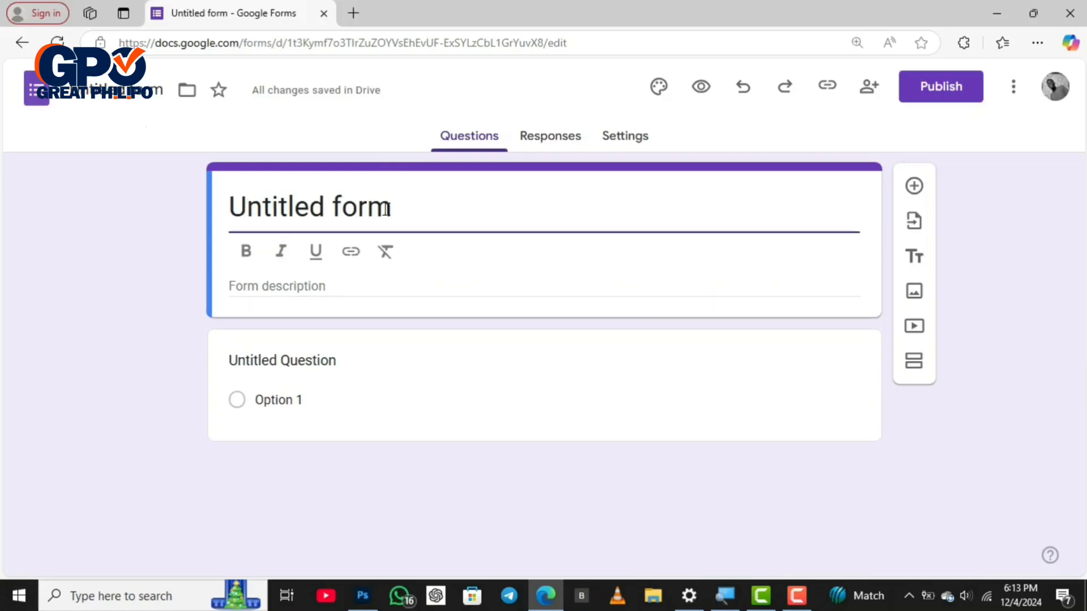
{"action": "left_click_drag", "start_coordinate": [394, 207], "coordinate": [209, 227]}
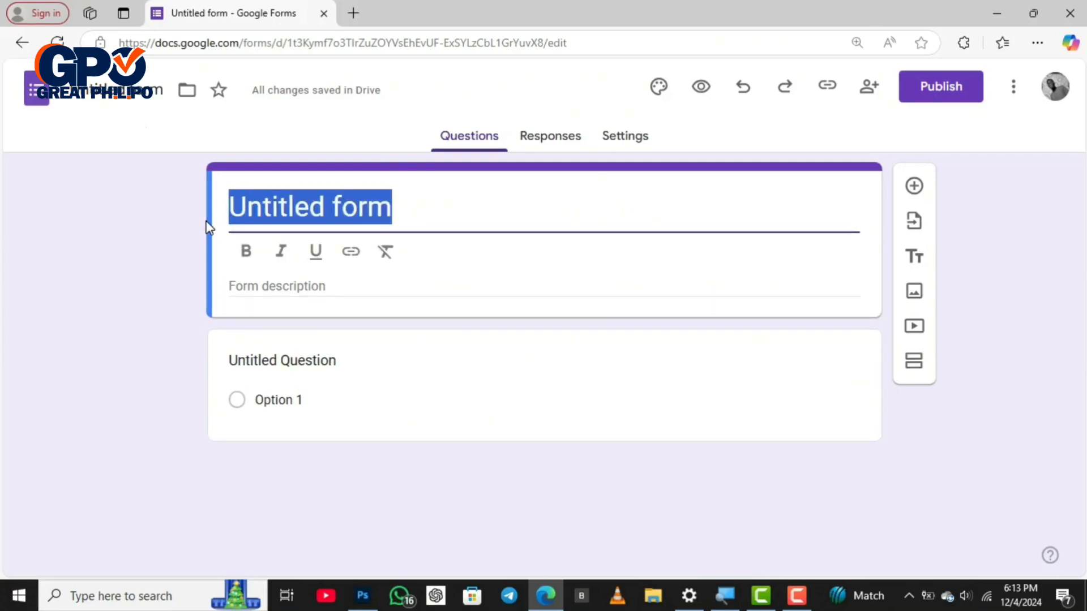
{"action": "type", "text": "SCQIENCE"}
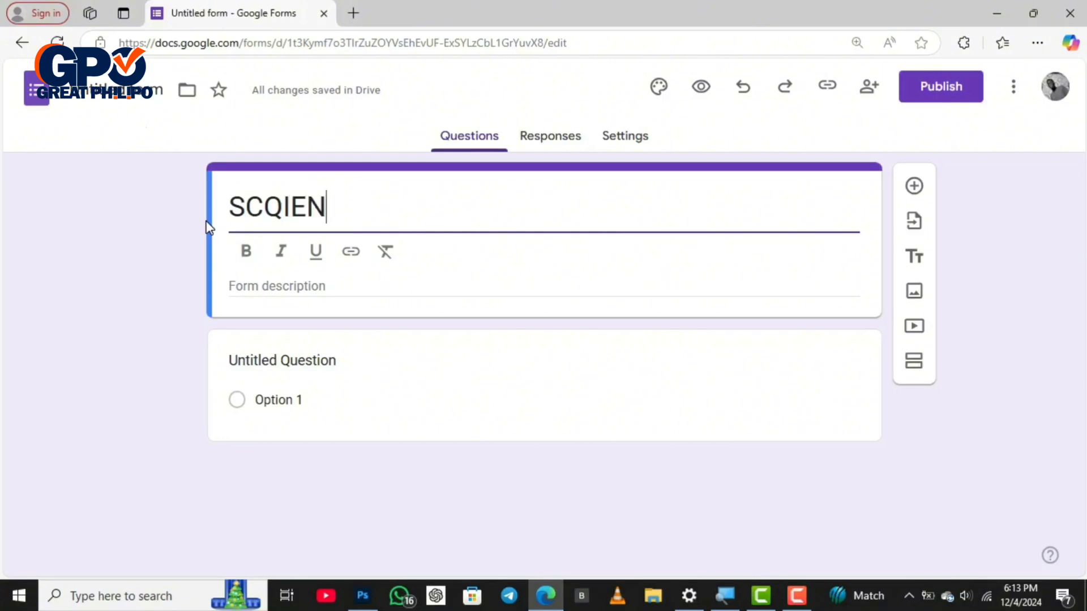
{"action": "left_click", "coordinate": [275, 288]}
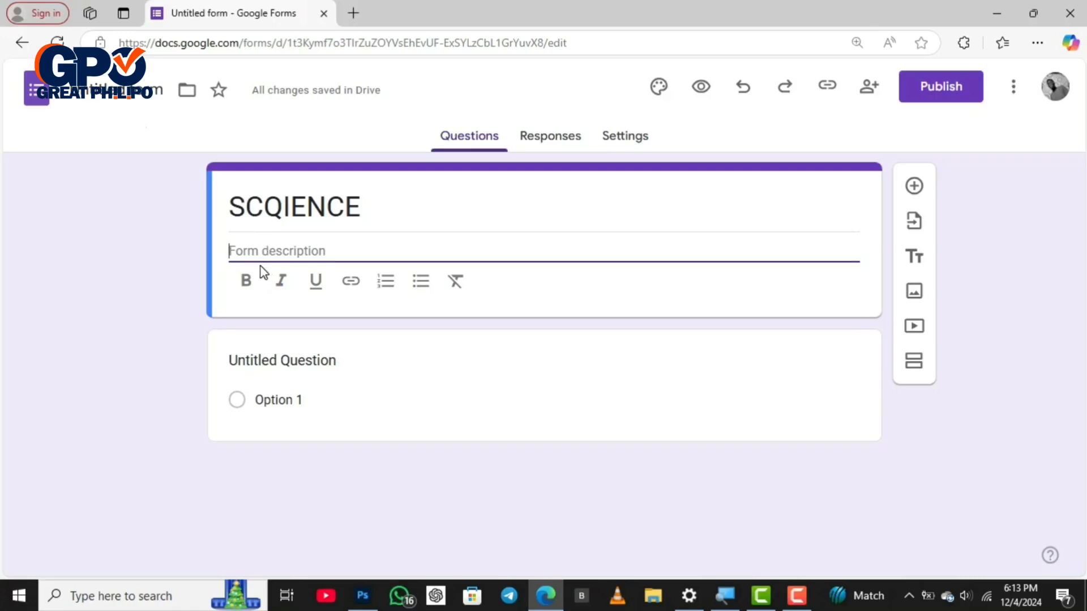
Replace the first question's placeholder text with "all the following are branches of science except?"
{"action": "left_click", "coordinate": [280, 360]}
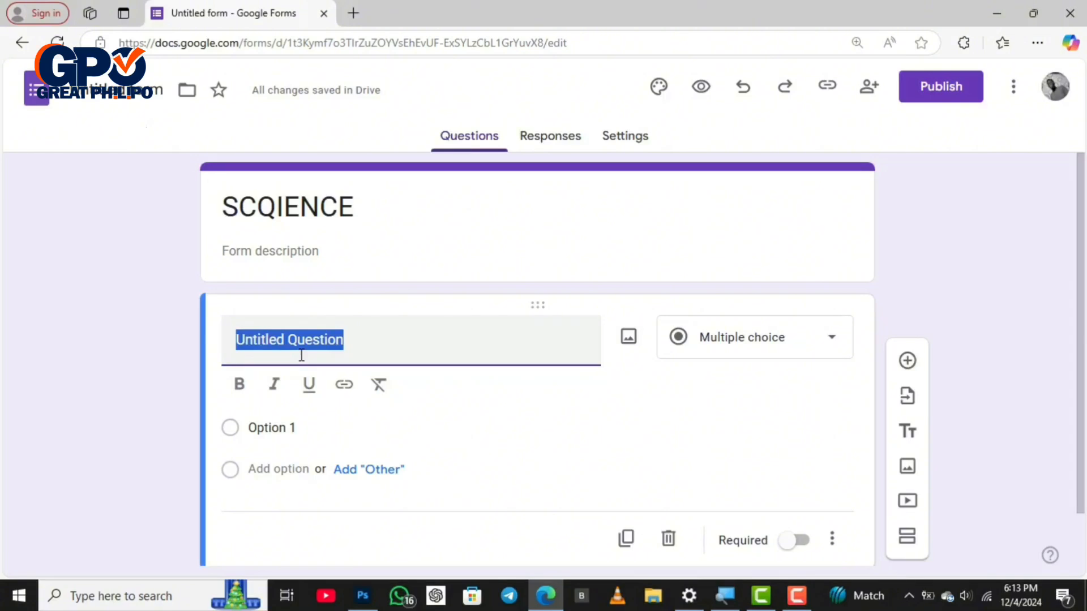
{"action": "type", "text": "all the following"}
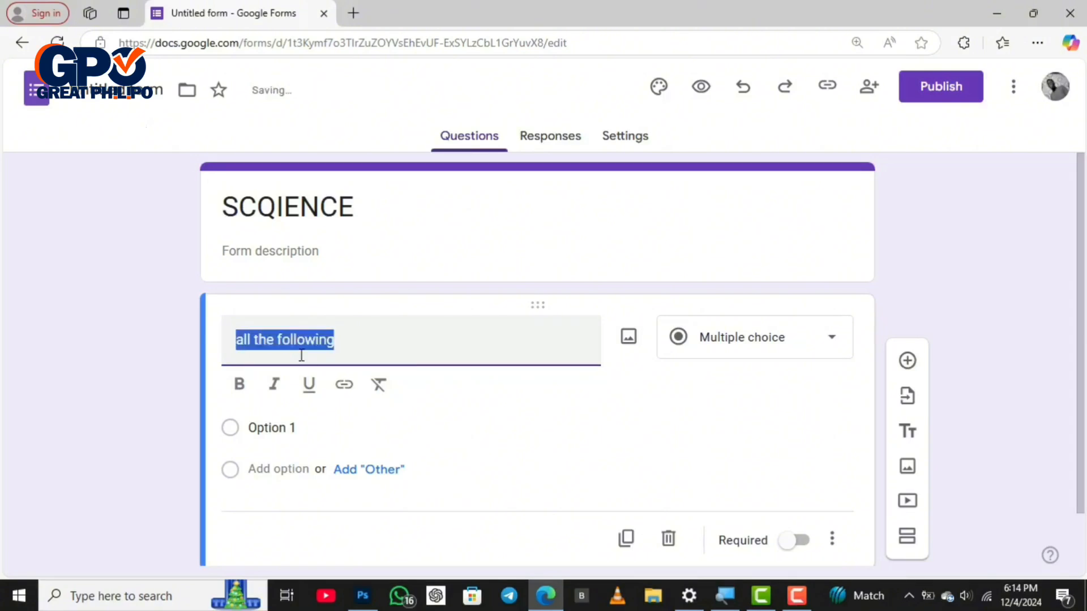
{"action": "type", "text": " are branches of science except?"}
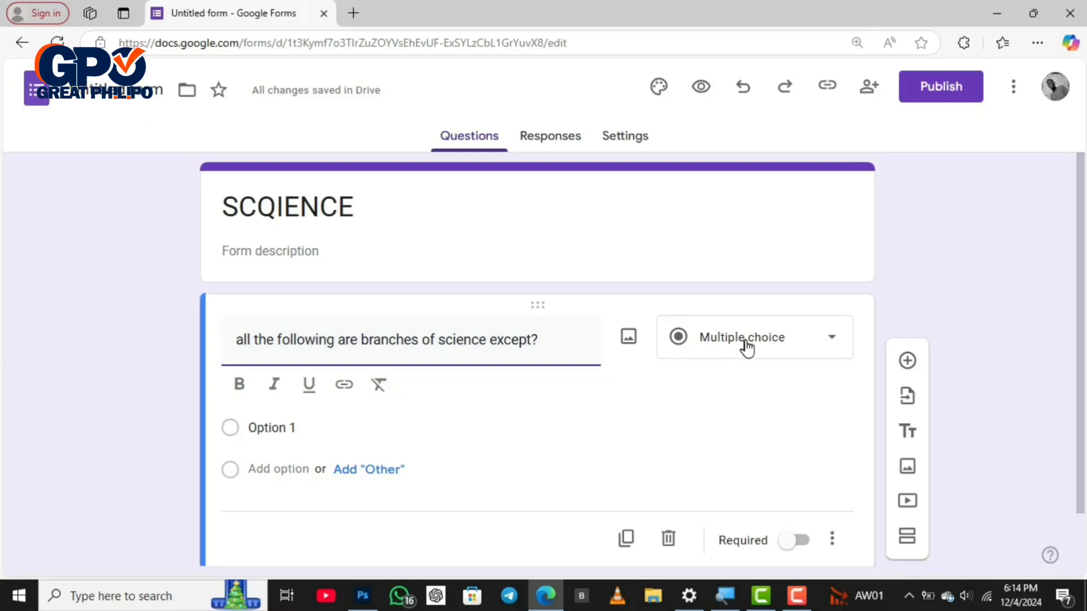
Review the available question types and choose Multiple choice for the science branches question
{"action": "left_click", "coordinate": [835, 343]}
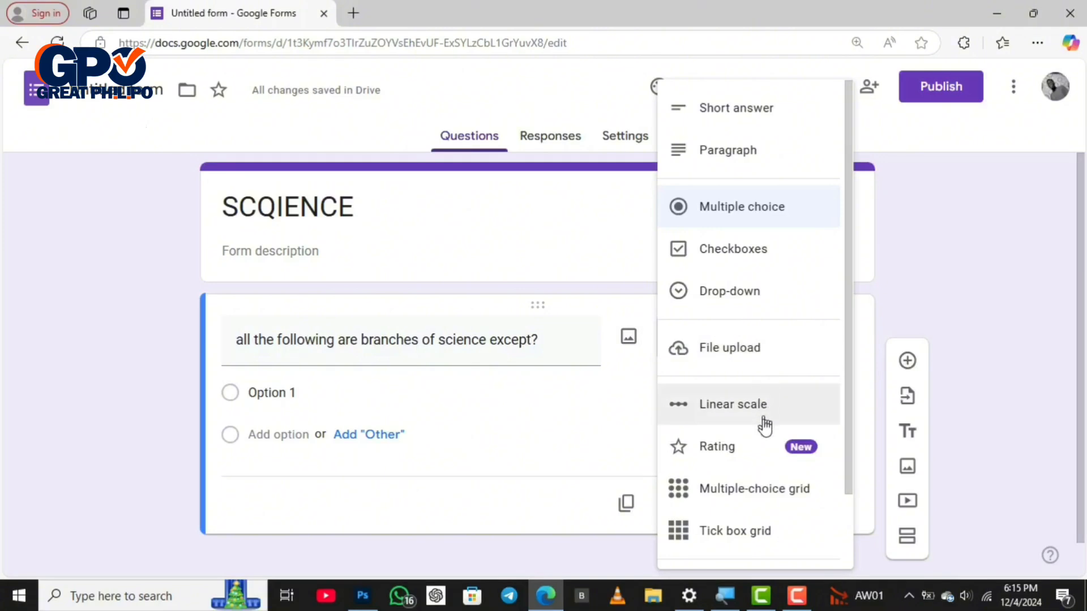
{"action": "scroll", "coordinate": [759, 441], "scroll_direction": "down", "scroll_amount": 2}
{"action": "scroll", "coordinate": [759, 444], "scroll_direction": "up", "scroll_amount": 2}
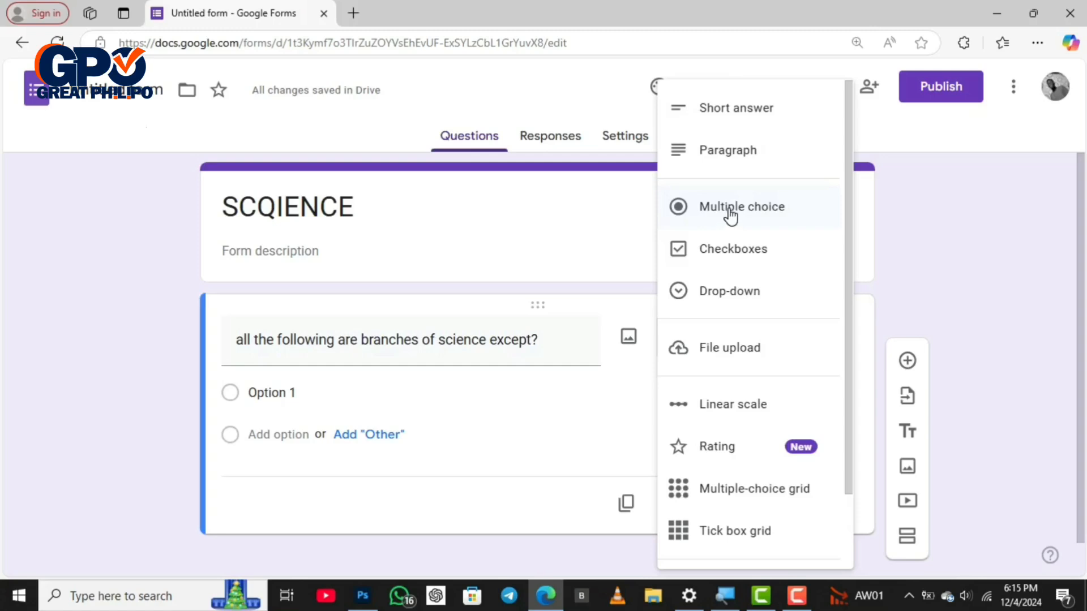
{"action": "left_click", "coordinate": [727, 214]}
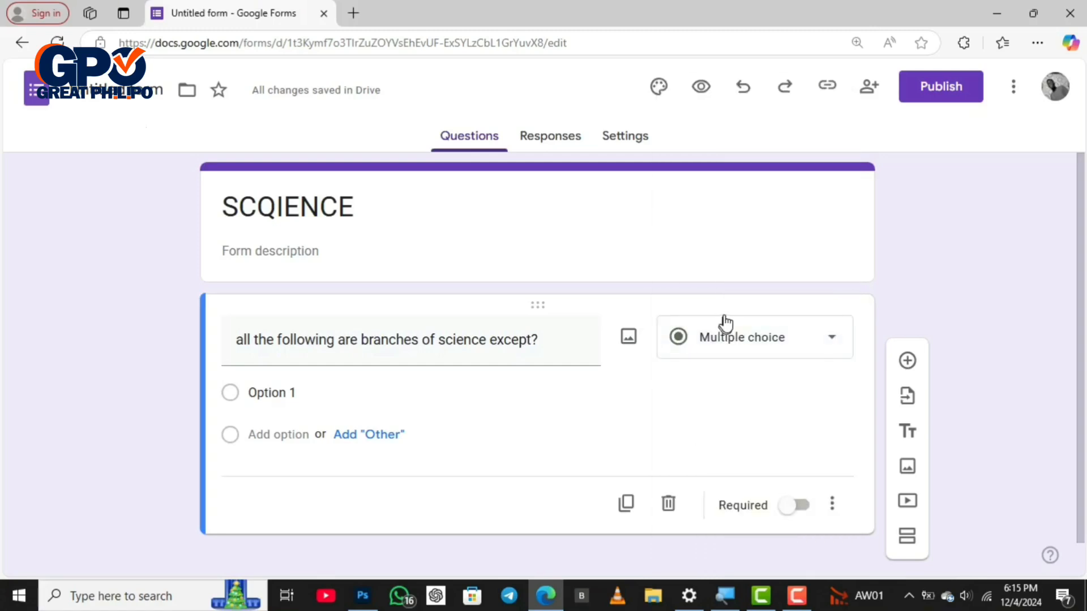
Name the question's first answer option "PHYSICS" and add an "Other" option below it
{"action": "scroll", "coordinate": [510, 416], "scroll_direction": "down", "scroll_amount": 1}
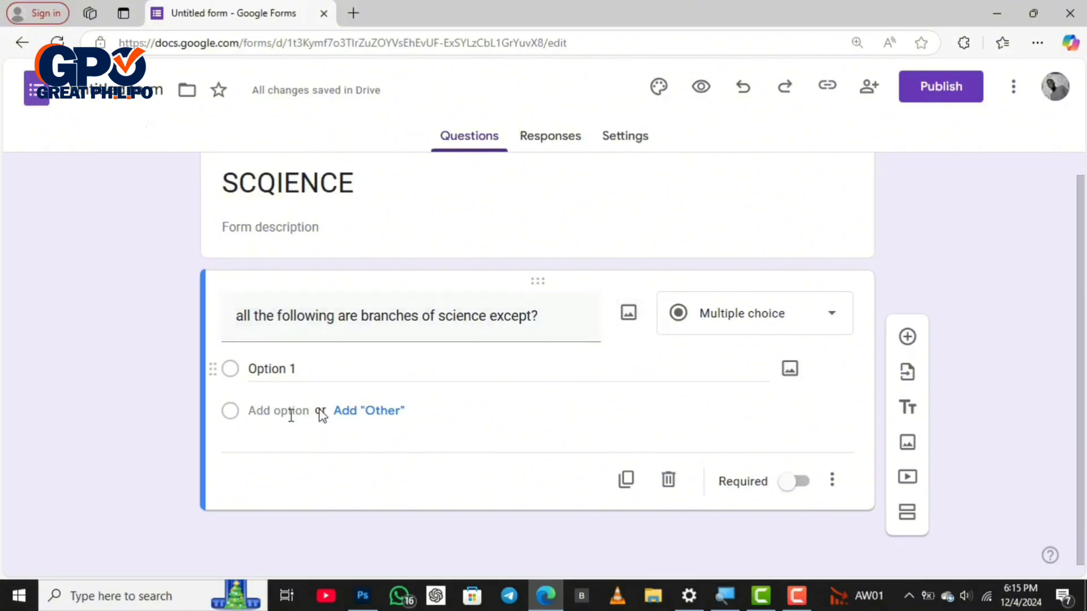
{"action": "left_click", "coordinate": [251, 370]}
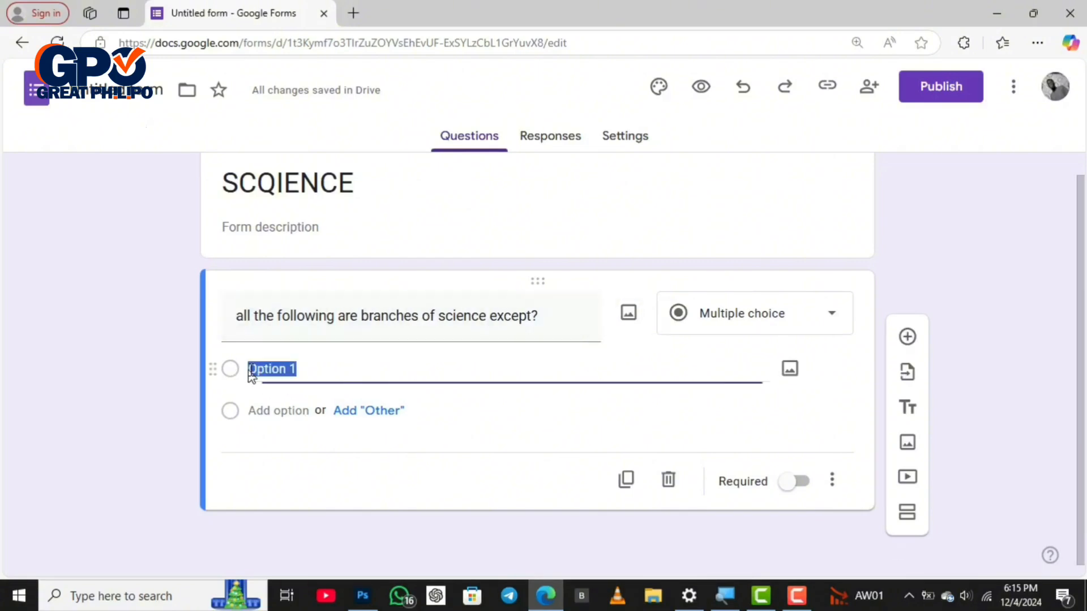
{"action": "type", "text": "PHYSICS"}
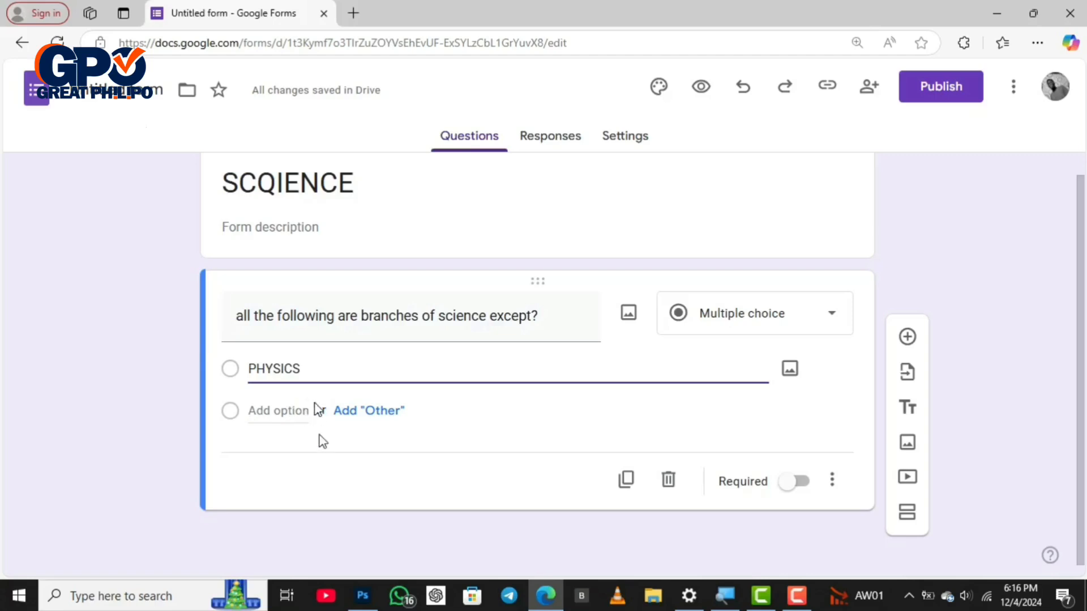
{"action": "left_click", "coordinate": [364, 419]}
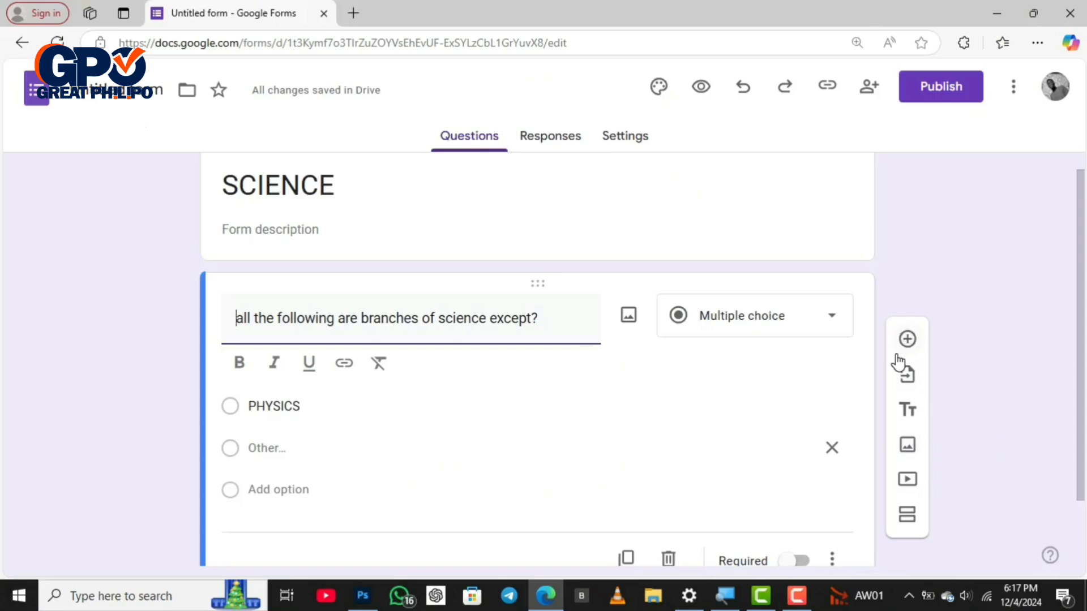
Add a blank question below the first one, and import all questions from the fourth recent Untitled form
{"action": "scroll", "coordinate": [897, 364], "scroll_direction": "down", "scroll_amount": 1}
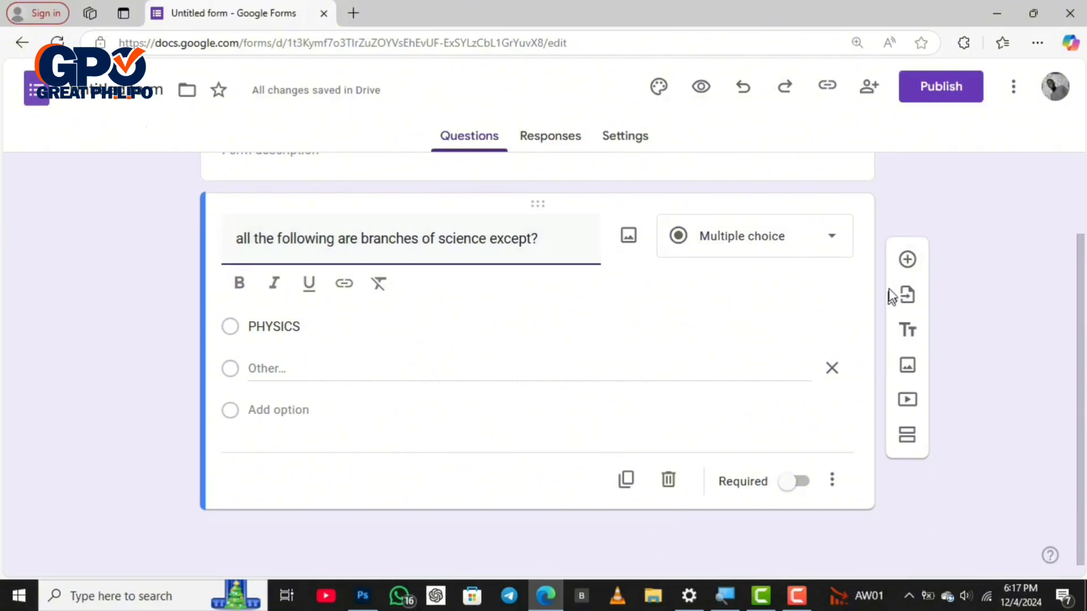
{"action": "left_click", "coordinate": [907, 259]}
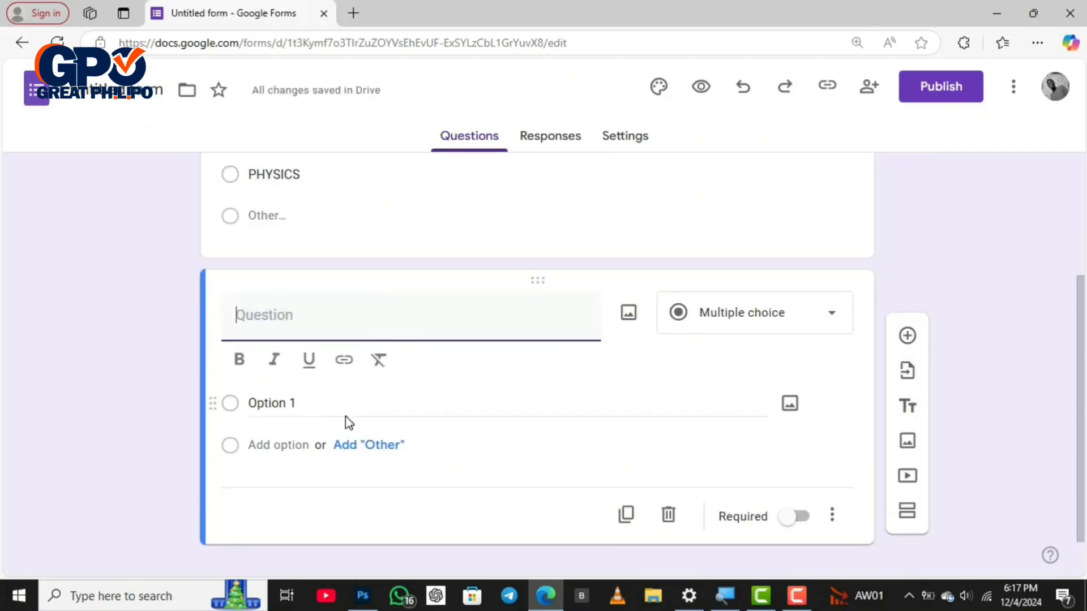
{"action": "left_click", "coordinate": [905, 378]}
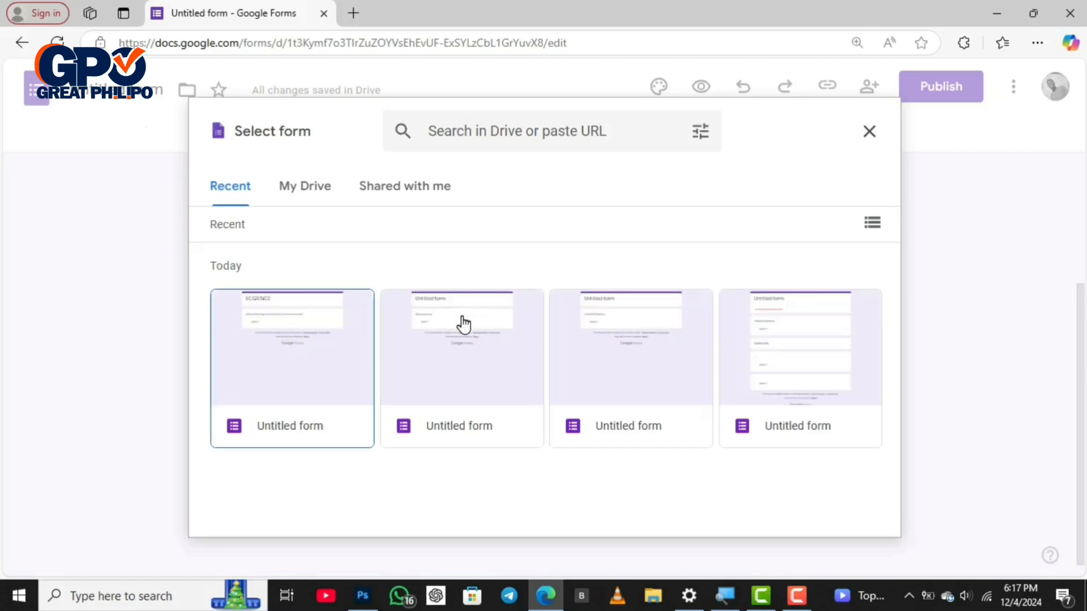
{"action": "double_click", "coordinate": [789, 348]}
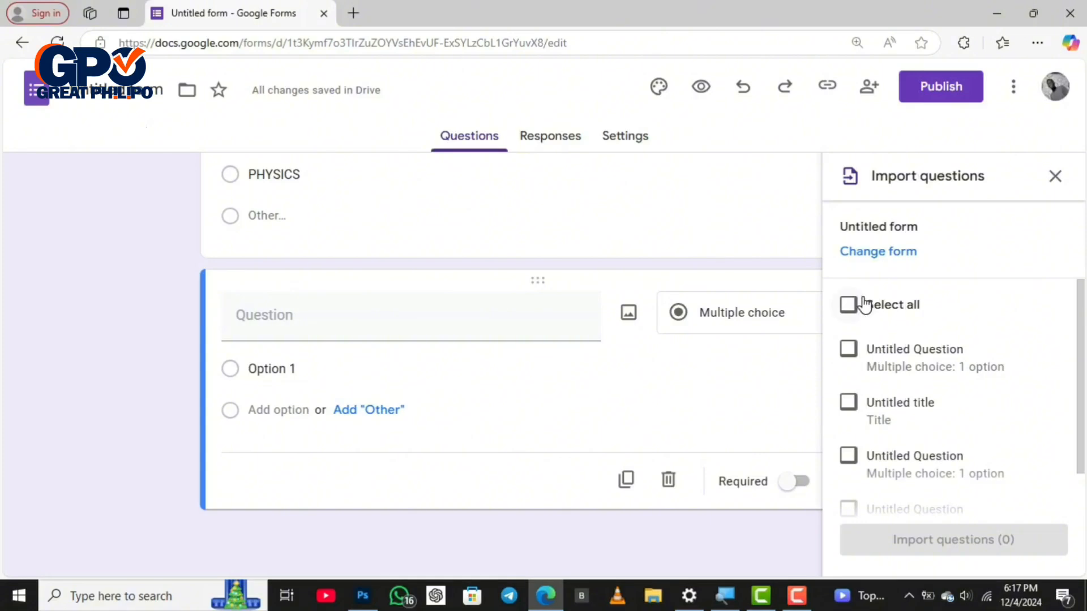
{"action": "left_click", "coordinate": [849, 307]}
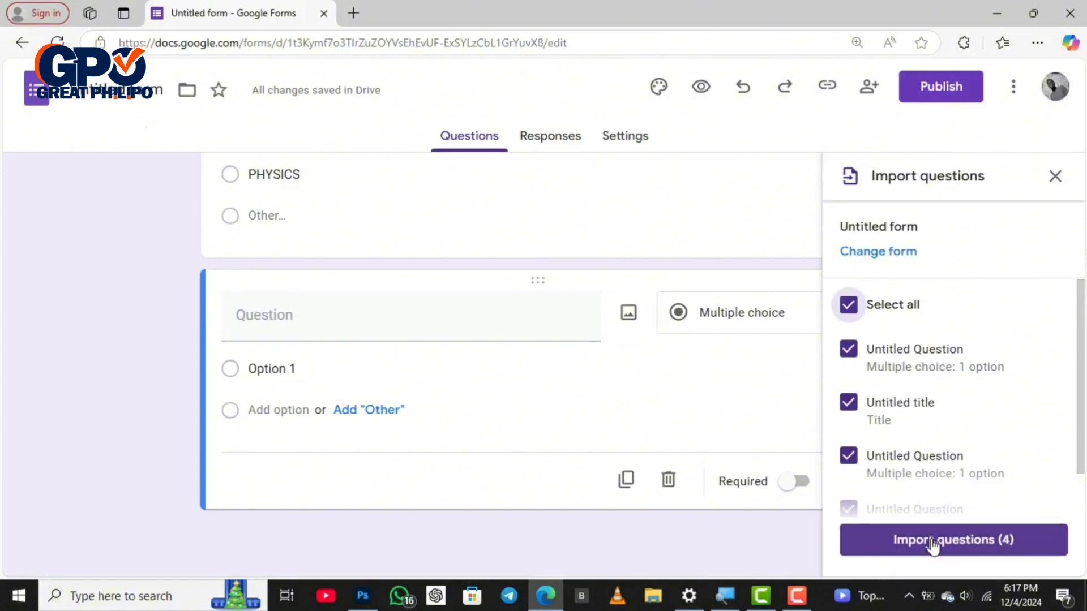
{"action": "left_click", "coordinate": [933, 547]}
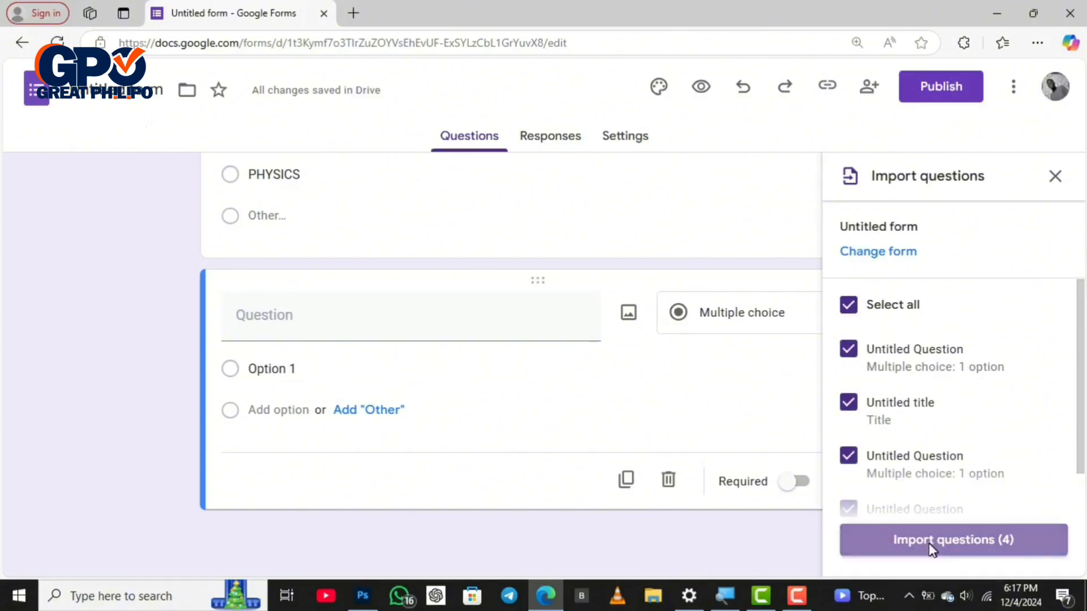
Add a title and description block directly below the first imported Untitled Question
{"action": "scroll", "coordinate": [521, 349], "scroll_direction": "up", "scroll_amount": 3}
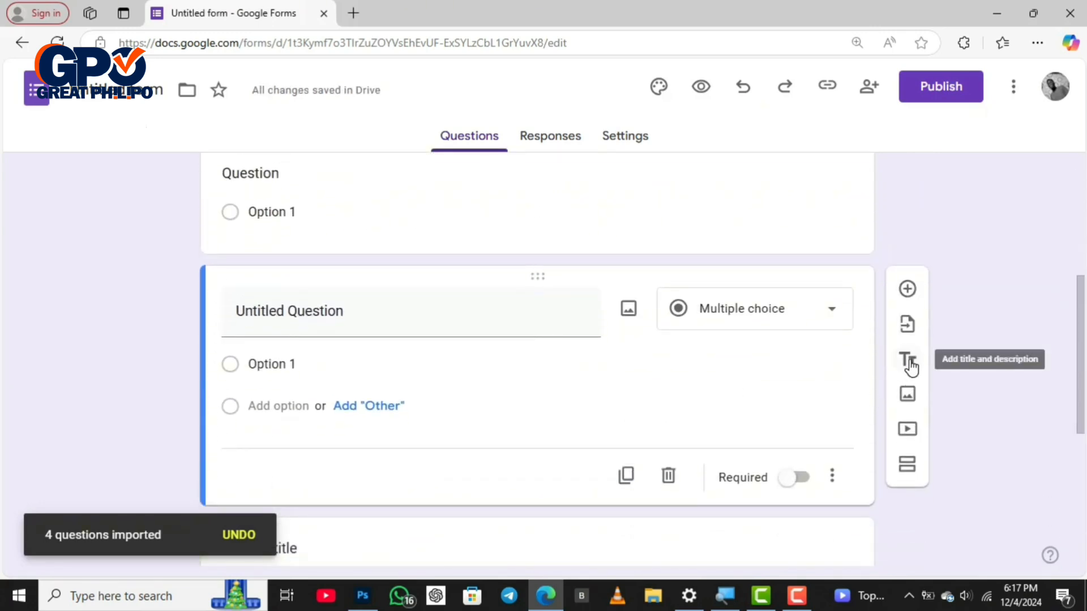
{"action": "scroll", "coordinate": [910, 365], "scroll_direction": "down", "scroll_amount": 1}
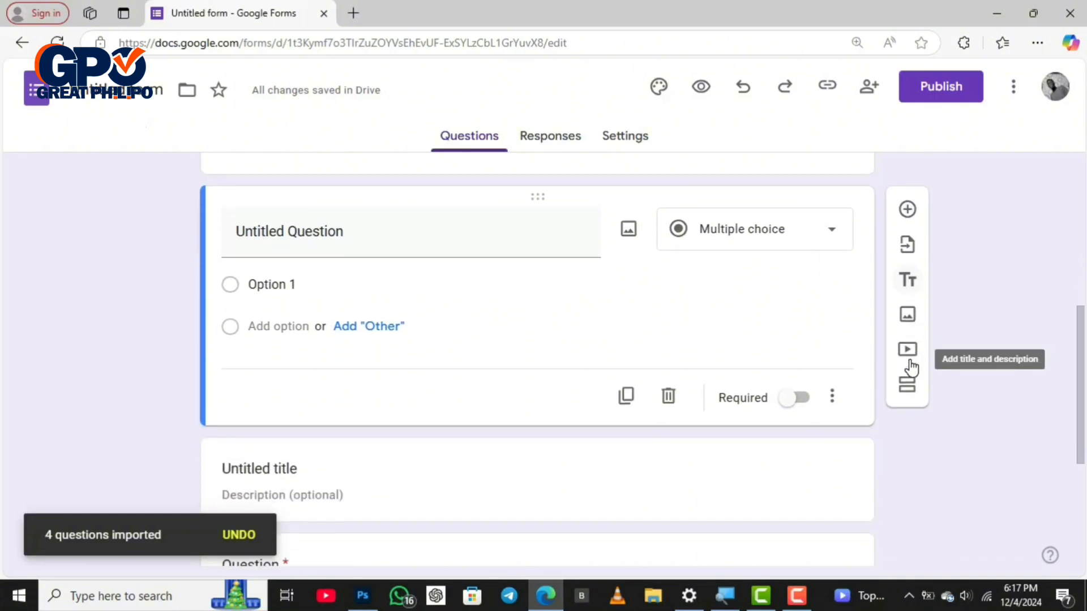
{"action": "left_click", "coordinate": [909, 281]}
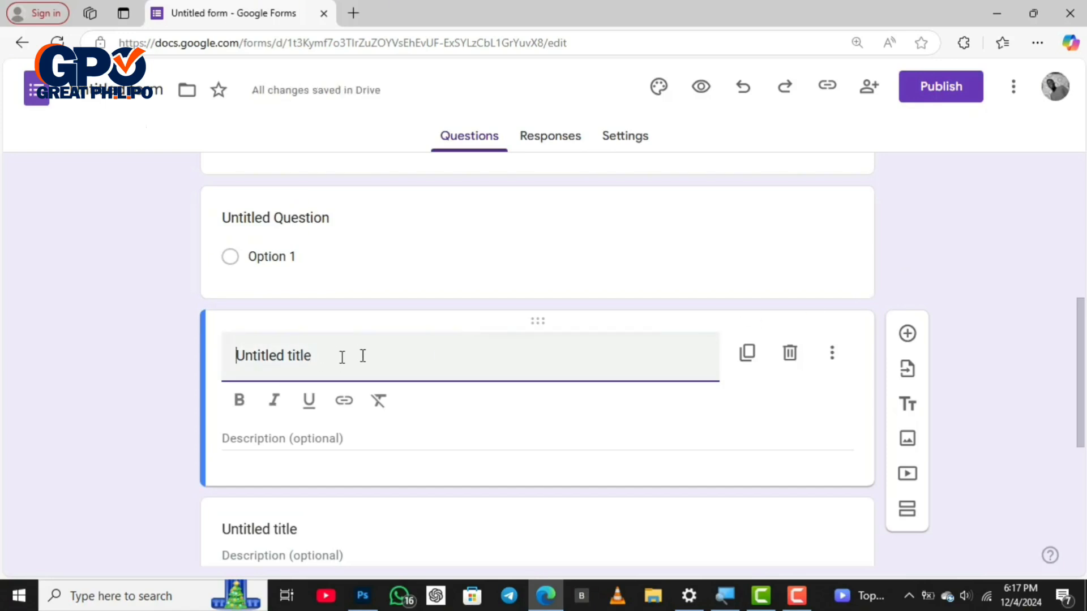
Insert the image Screenshot_4-12-2024_33648_www.msn.com from the Downloads folder below the selected title and description block
{"action": "left_click", "coordinate": [906, 446]}
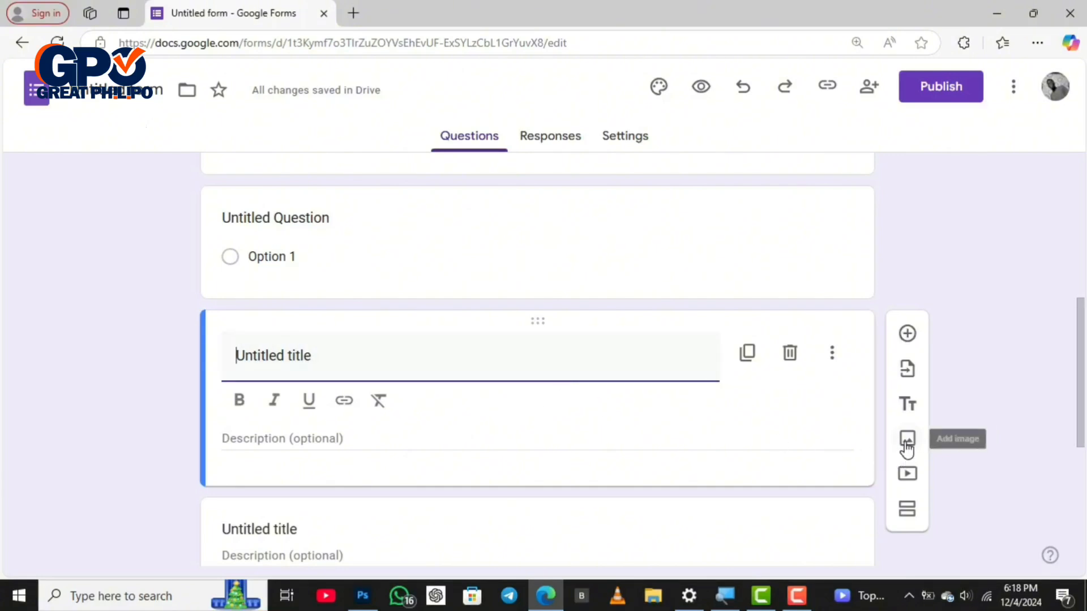
{"action": "left_click", "coordinate": [907, 441]}
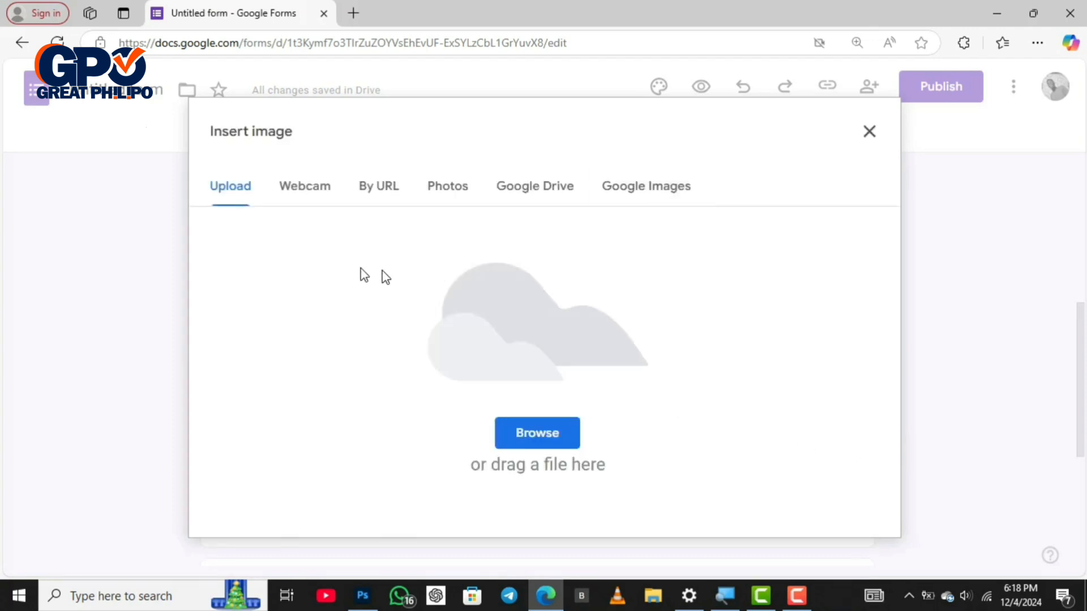
{"action": "left_click", "coordinate": [306, 193]}
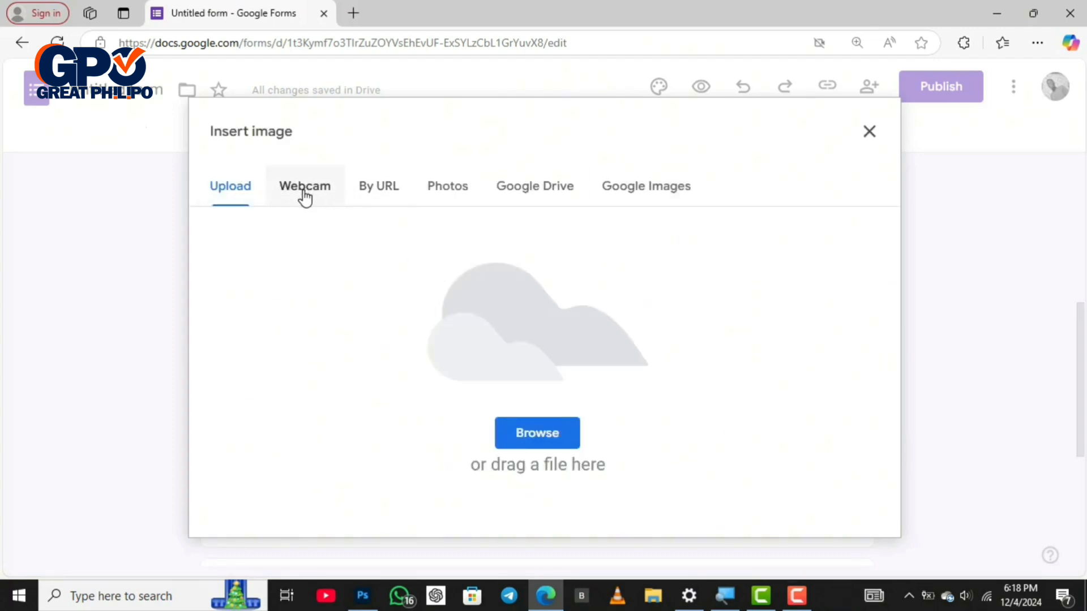
{"action": "left_click", "coordinate": [532, 437]}
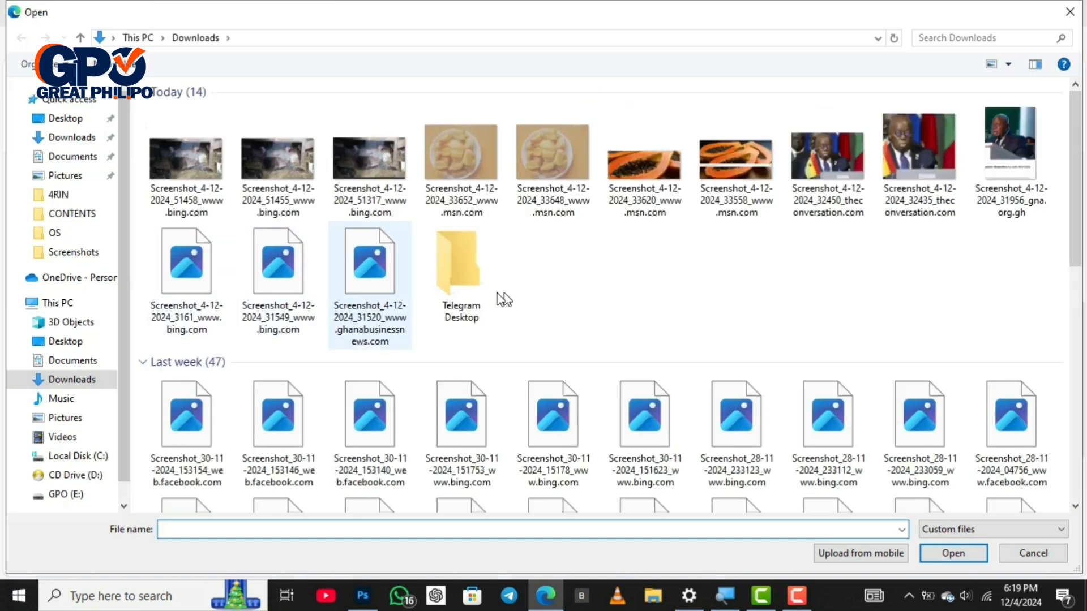
{"action": "double_click", "coordinate": [549, 155]}
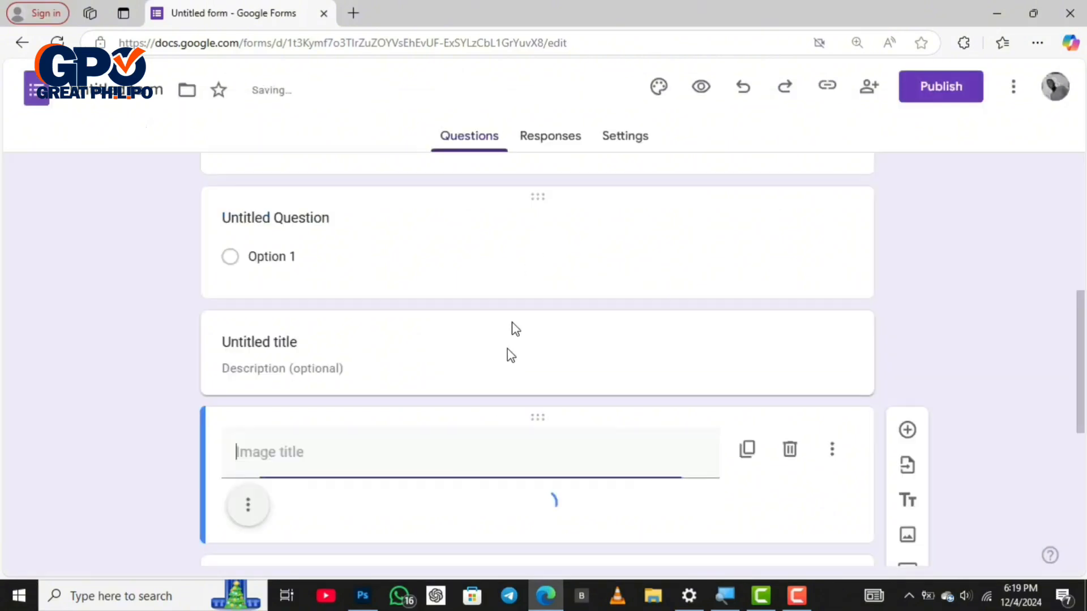
{"action": "scroll", "coordinate": [503, 454], "scroll_direction": "down", "scroll_amount": 3}
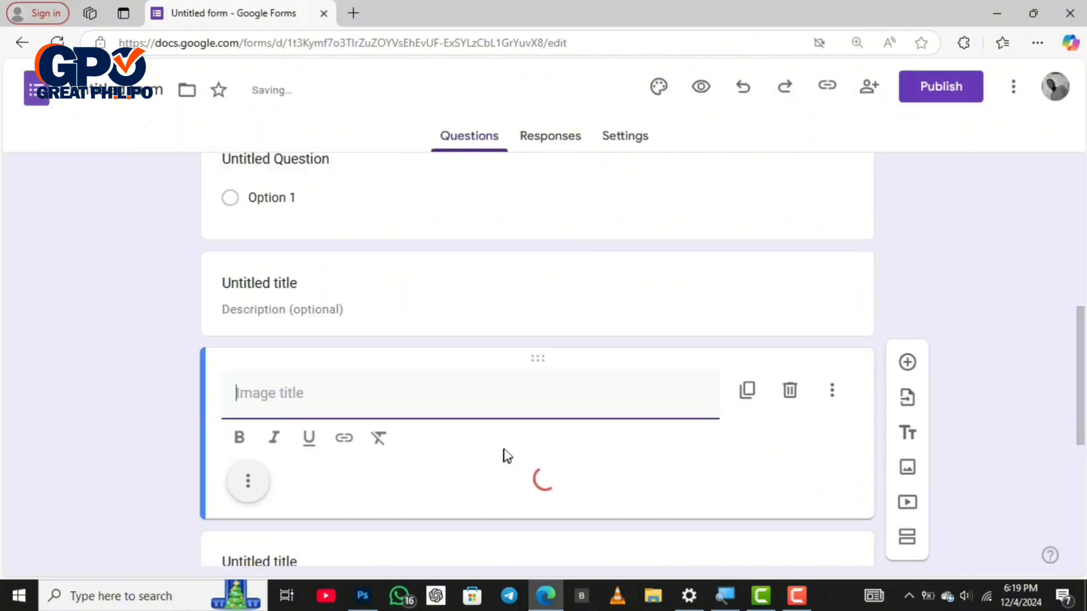
{"action": "scroll", "coordinate": [529, 453], "scroll_direction": "down", "scroll_amount": 5}
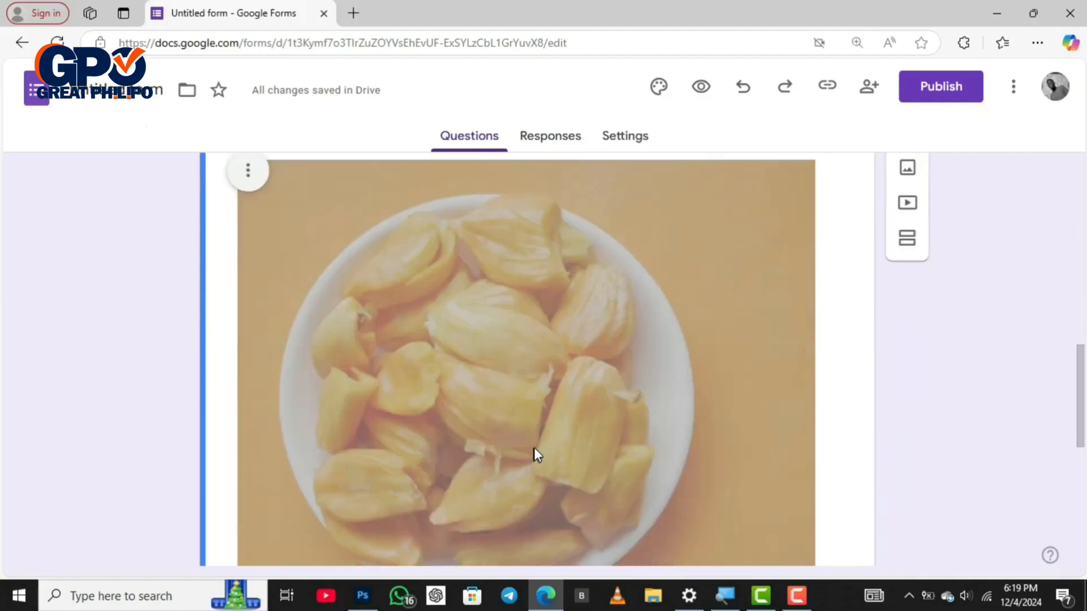
{"action": "scroll", "coordinate": [539, 439], "scroll_direction": "up", "scroll_amount": 1}
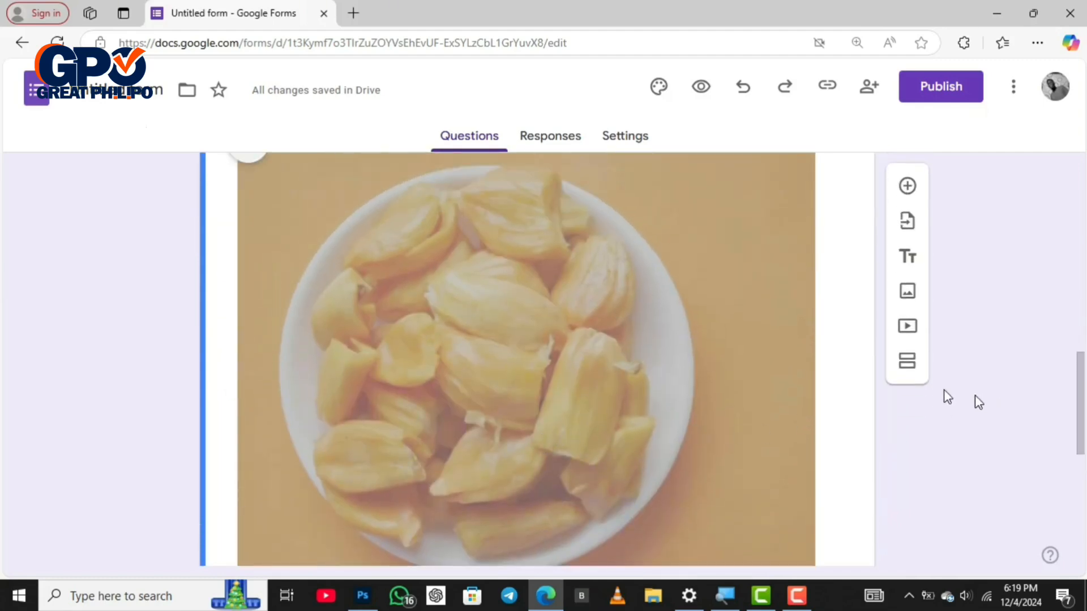
Search YouTube for "GREAT PHILIPO" and add the video "How to Take a Perfect Photo for DV Lottery" below the image
{"action": "scroll", "coordinate": [888, 396], "scroll_direction": "down", "scroll_amount": 4}
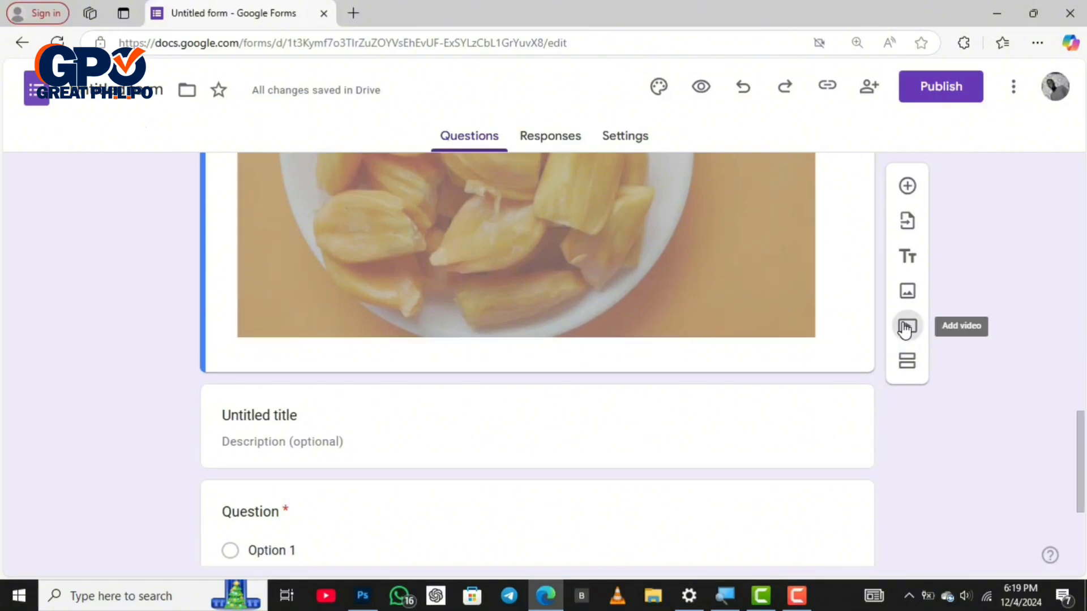
{"action": "left_click", "coordinate": [905, 328]}
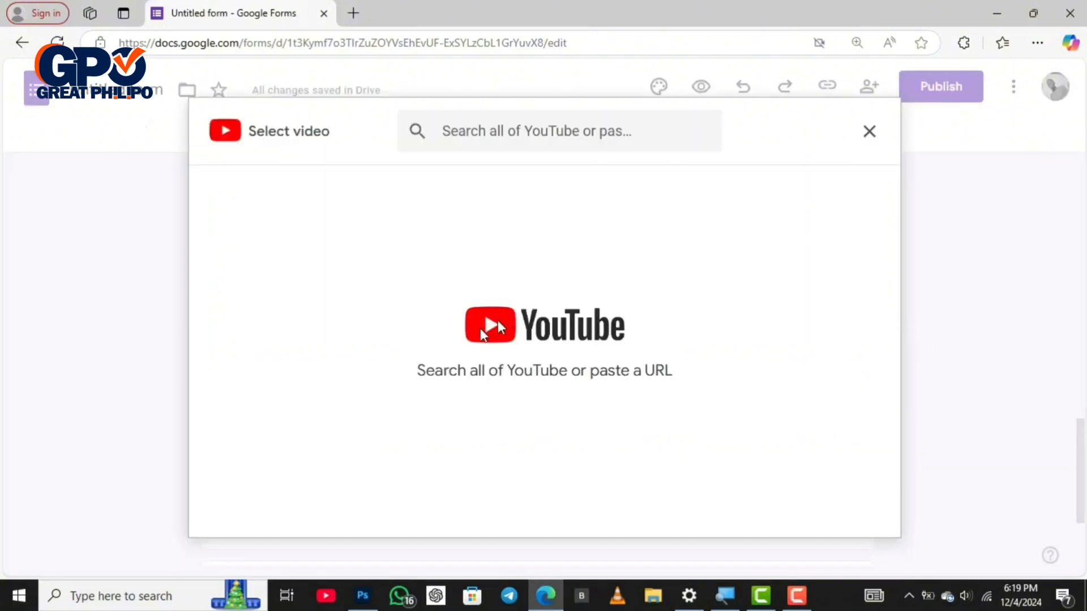
{"action": "left_click", "coordinate": [513, 133]}
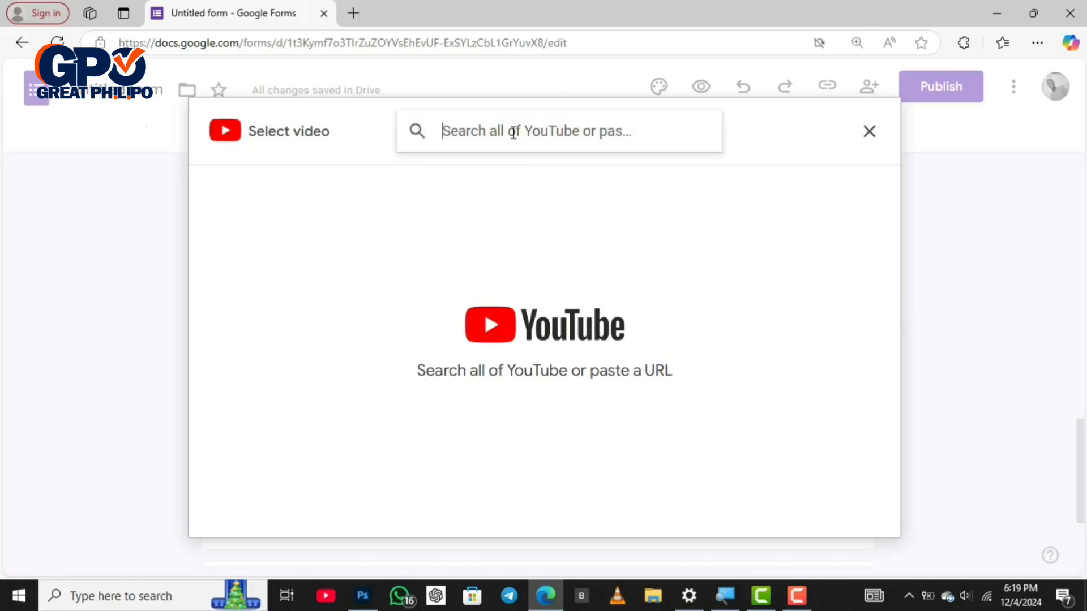
{"action": "type", "text": "GREATQQQ"}
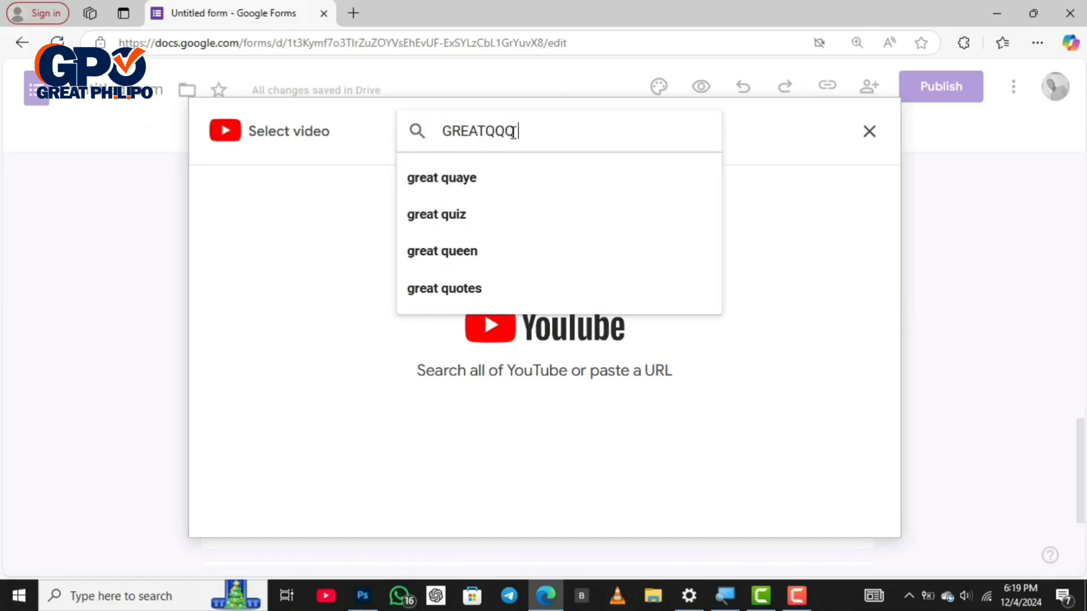
{"action": "key", "text": "BackSpace"}
{"action": "type", "text": "PHILIPO"}
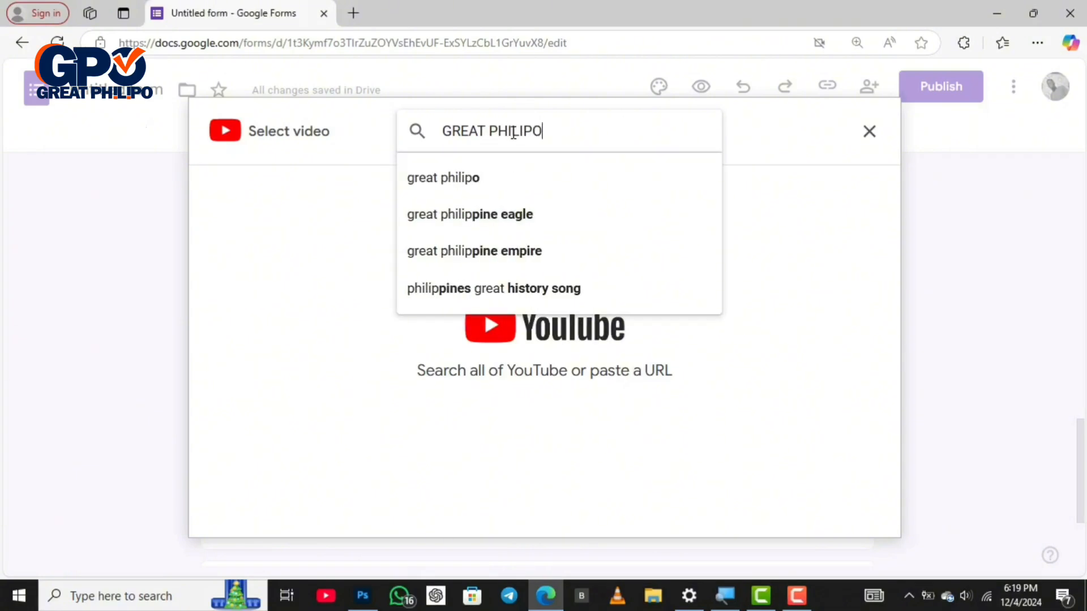
{"action": "key", "text": "Return"}
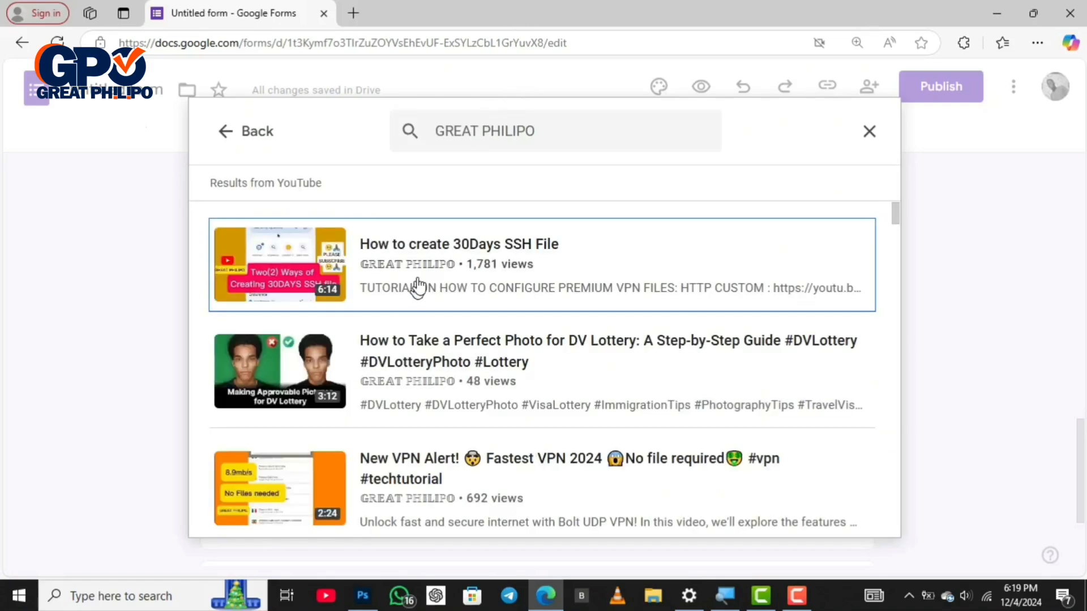
{"action": "scroll", "coordinate": [385, 287], "scroll_direction": "down", "scroll_amount": 2}
{"action": "left_click", "coordinate": [341, 286]}
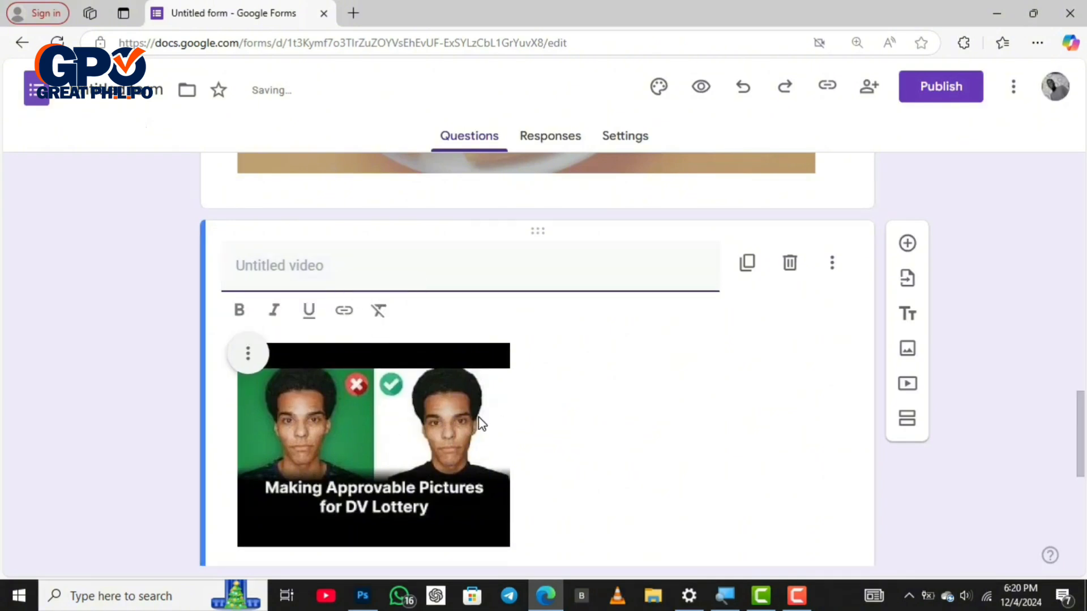
Add a new section directly below the DV Lottery video
{"action": "scroll", "coordinate": [478, 424], "scroll_direction": "down", "scroll_amount": 5}
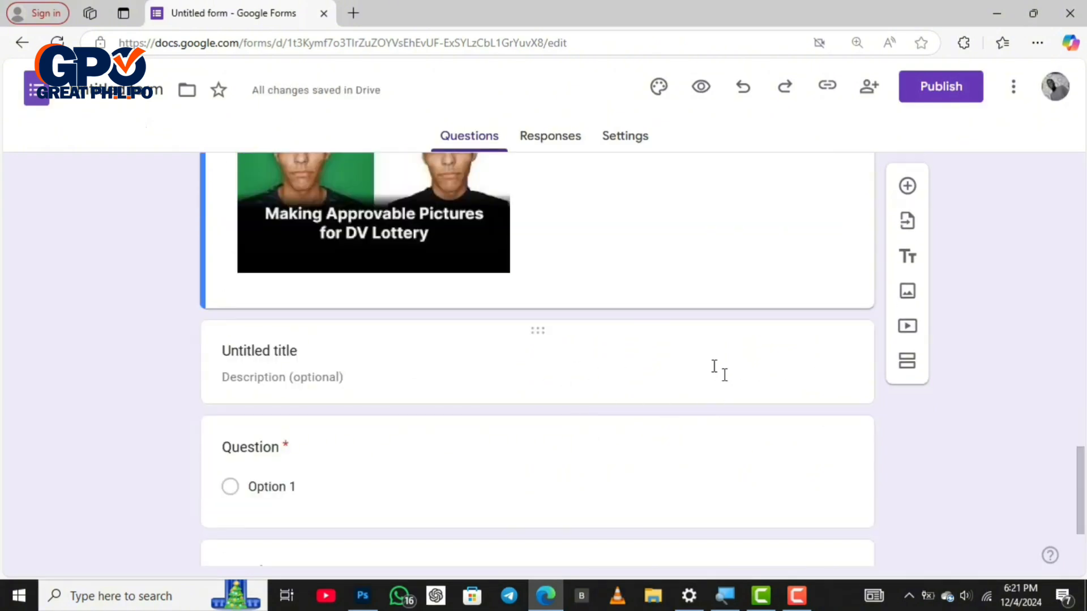
{"action": "left_click", "coordinate": [906, 371]}
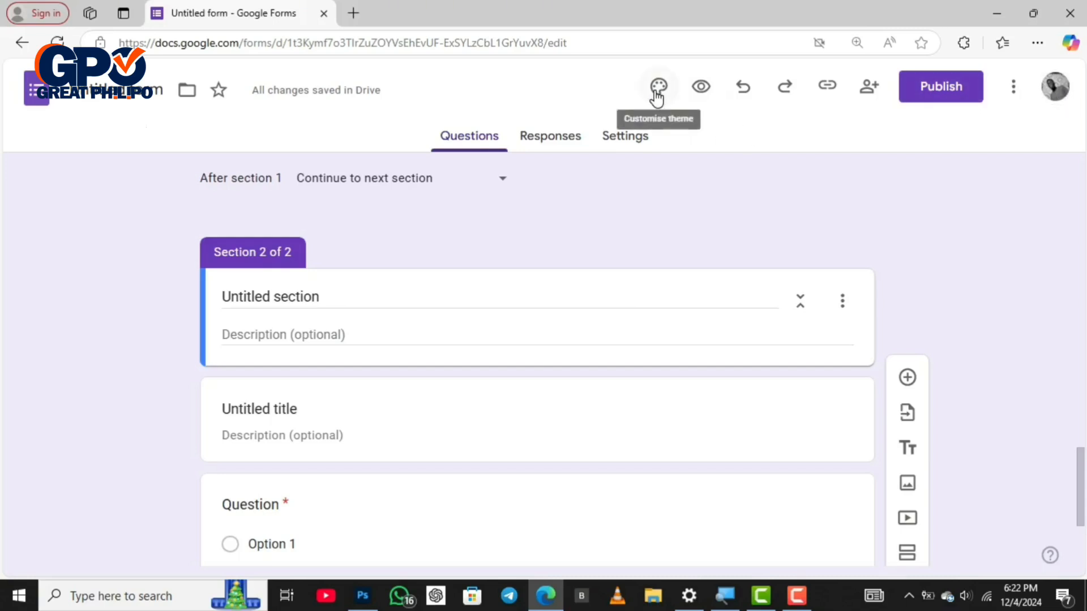
Customise the form's theme by trying orange and settling on green as the colour
{"action": "left_click", "coordinate": [657, 91]}
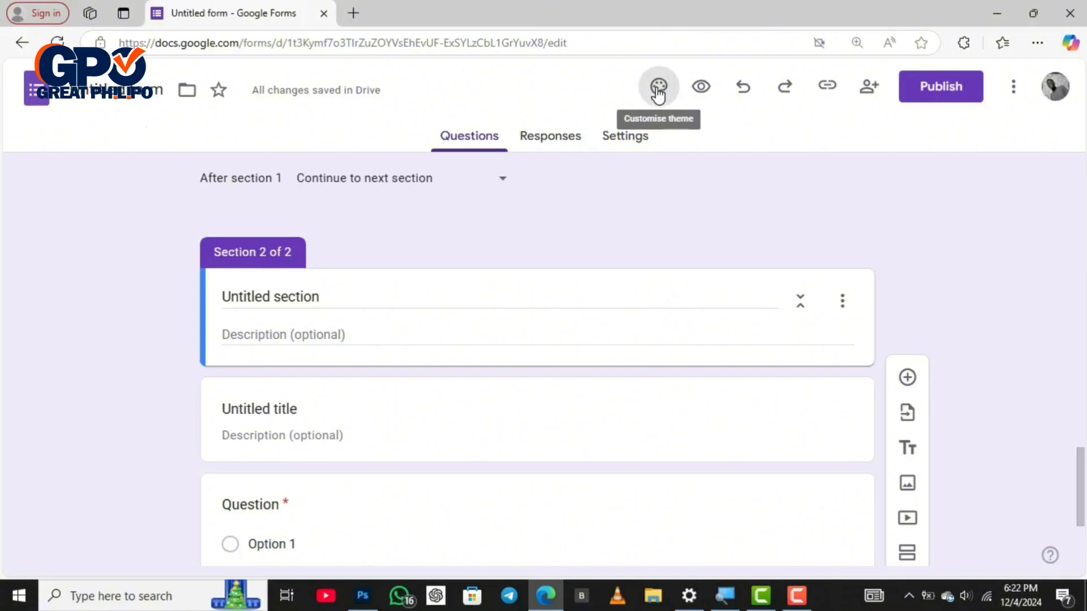
{"action": "scroll", "coordinate": [904, 431], "scroll_direction": "down", "scroll_amount": 4}
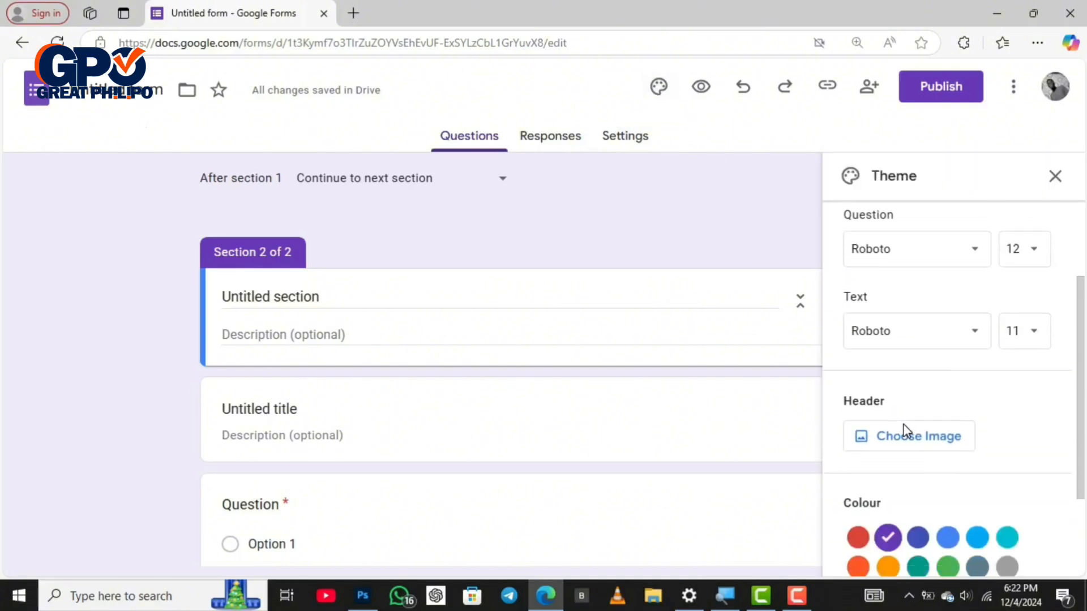
{"action": "left_click", "coordinate": [880, 444]}
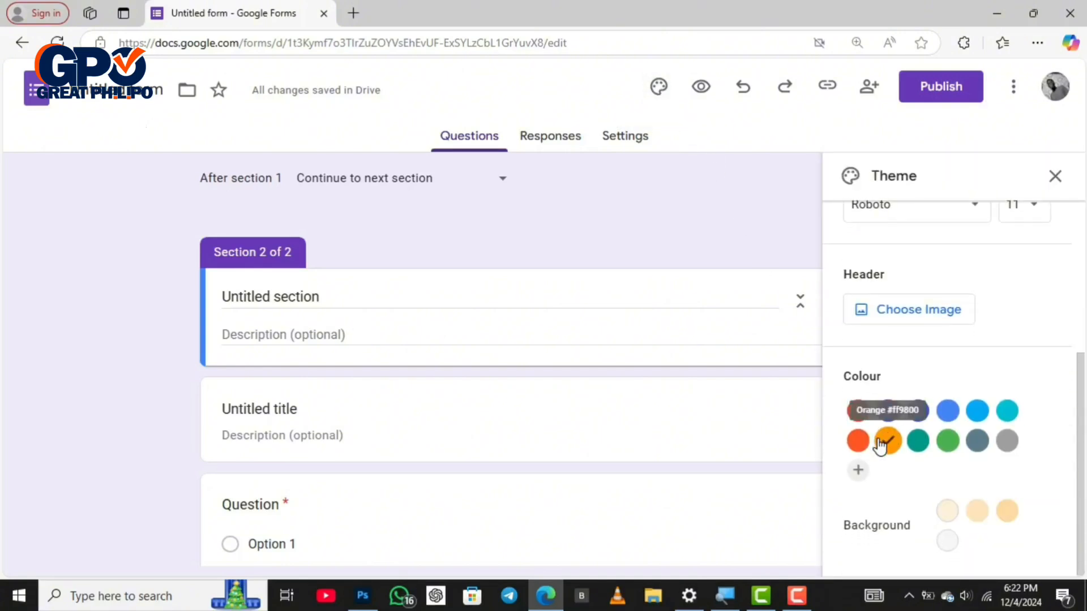
{"action": "left_click", "coordinate": [949, 444]}
{"action": "scroll", "coordinate": [904, 350], "scroll_direction": "up", "scroll_amount": 2}
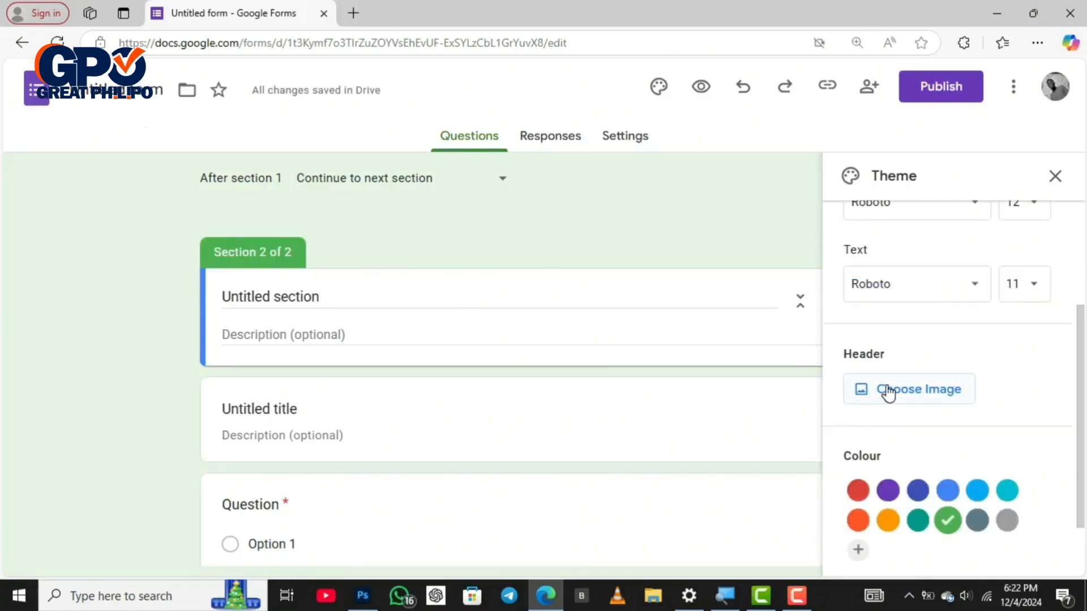
{"action": "scroll", "coordinate": [889, 392], "scroll_direction": "up", "scroll_amount": 3}
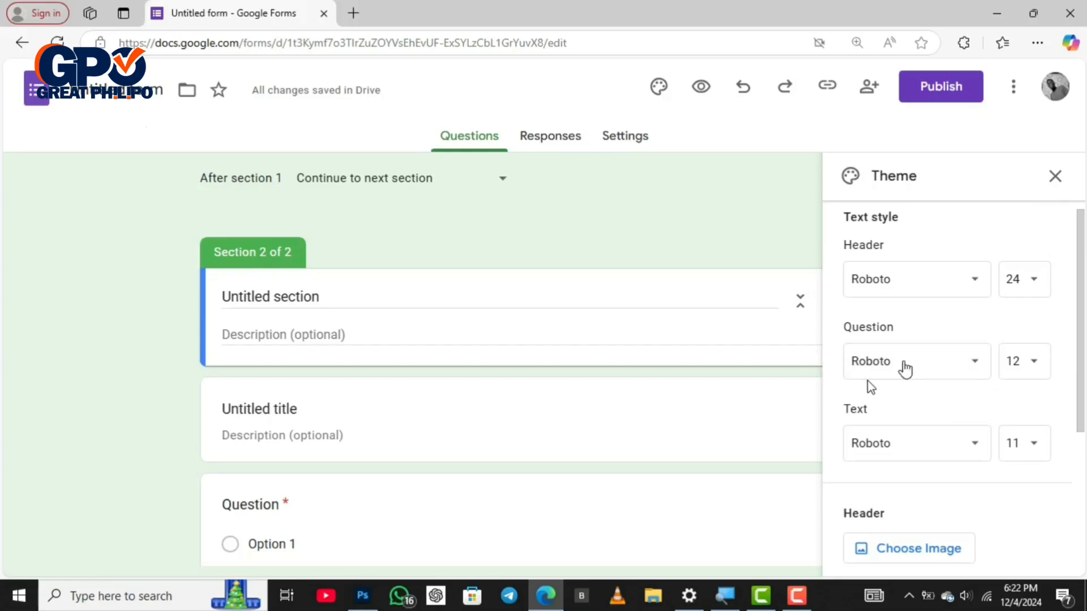
{"action": "left_click", "coordinate": [1054, 178]}
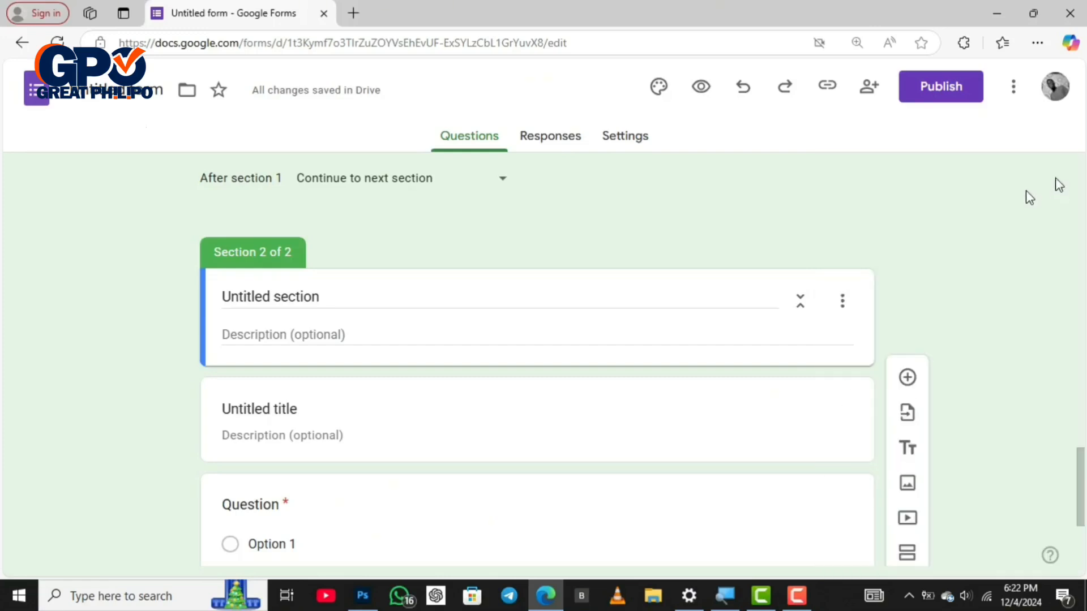
Preview the form, look through its questions and image, and return to the form editor
{"action": "left_click", "coordinate": [701, 88]}
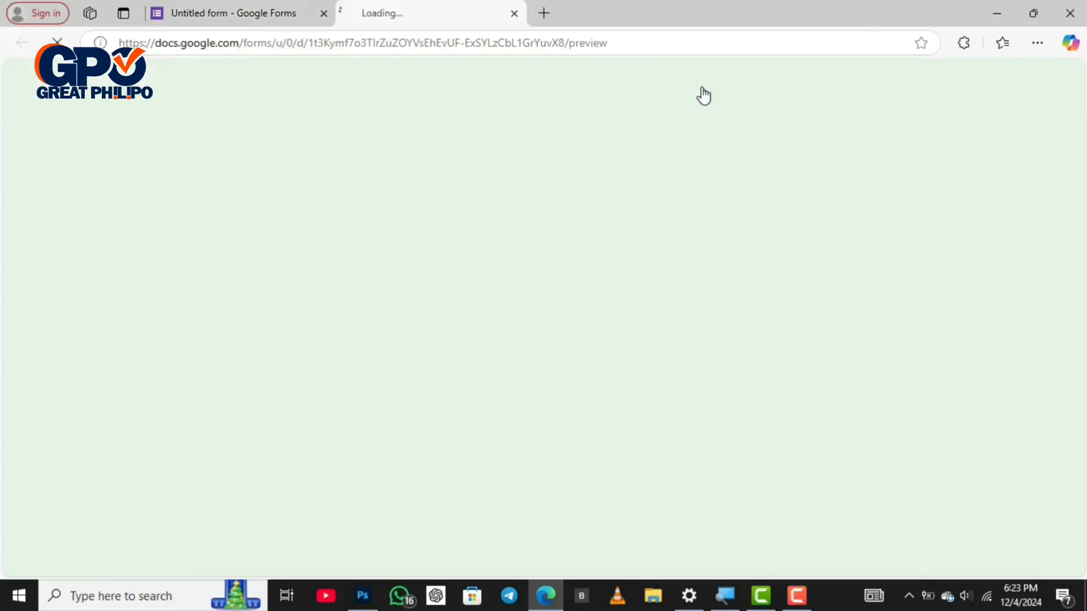
{"action": "scroll", "coordinate": [569, 194], "scroll_direction": "down", "scroll_amount": 10}
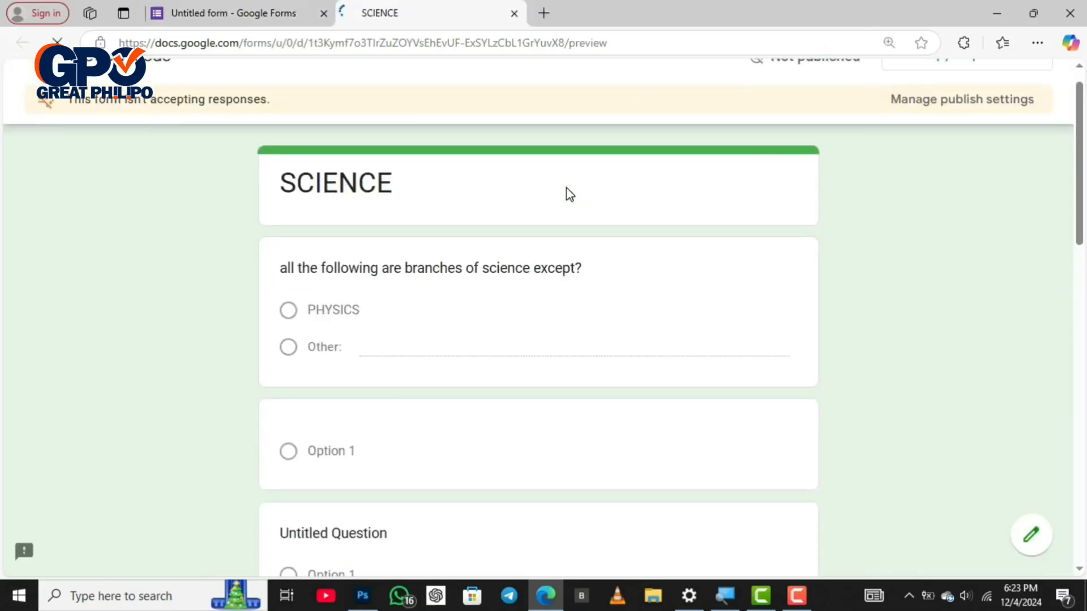
{"action": "scroll", "coordinate": [566, 188], "scroll_direction": "down", "scroll_amount": 3}
{"action": "scroll", "coordinate": [566, 188], "scroll_direction": "up", "scroll_amount": 12}
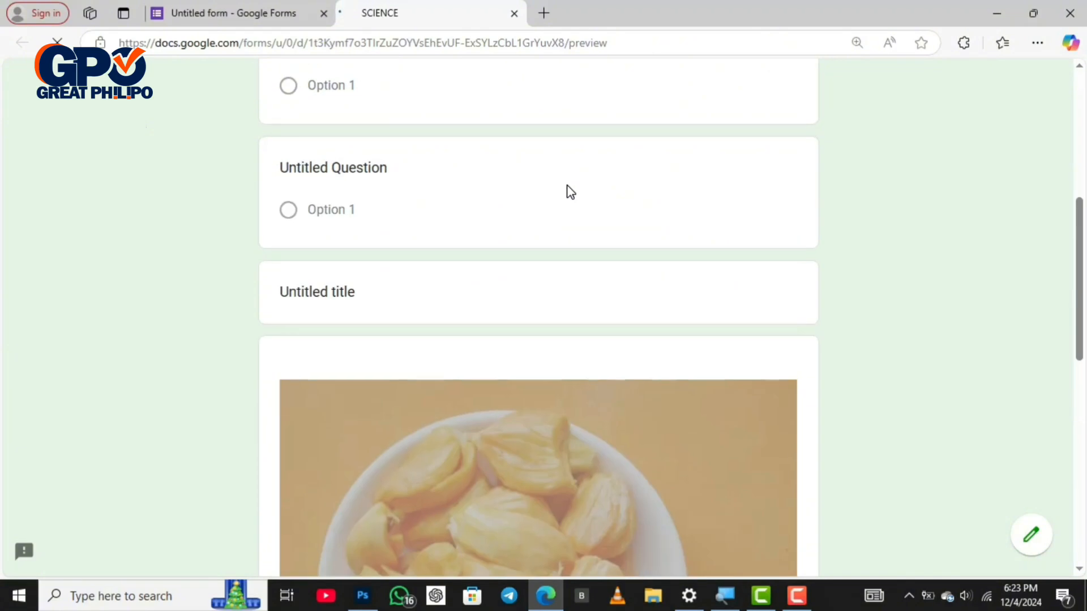
{"action": "scroll", "coordinate": [569, 191], "scroll_direction": "up", "scroll_amount": 3}
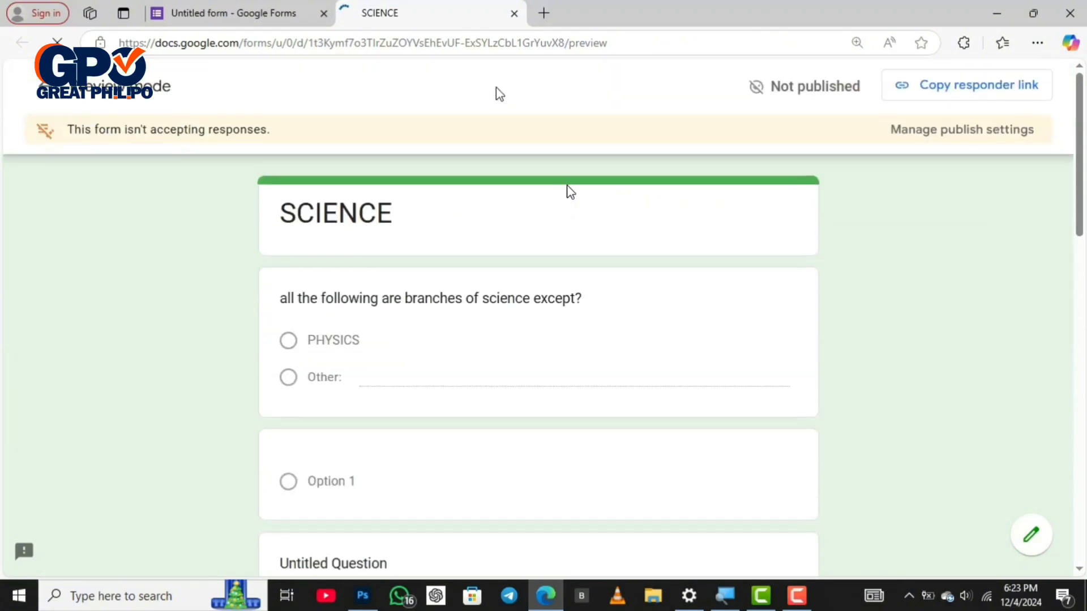
{"action": "left_click", "coordinate": [252, 16]}
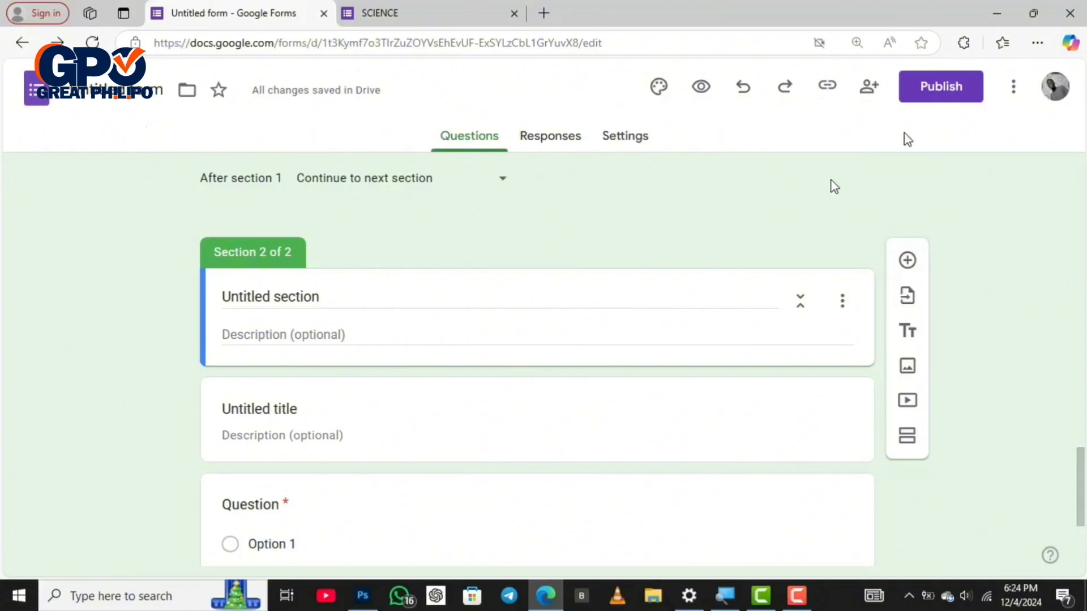
{"action": "left_click", "coordinate": [939, 94]}
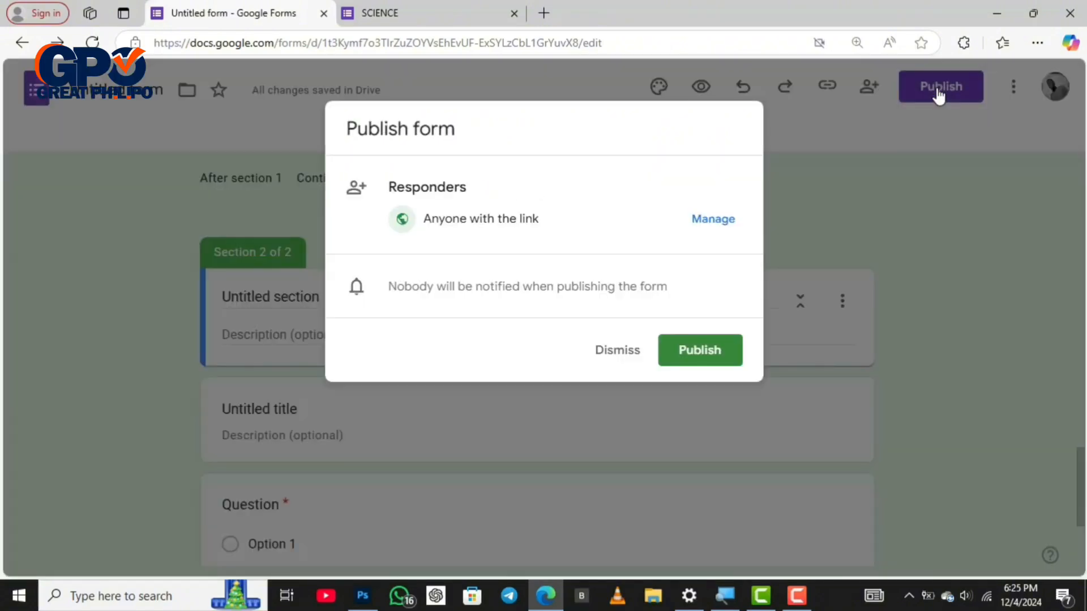
{"action": "left_click", "coordinate": [717, 226]}
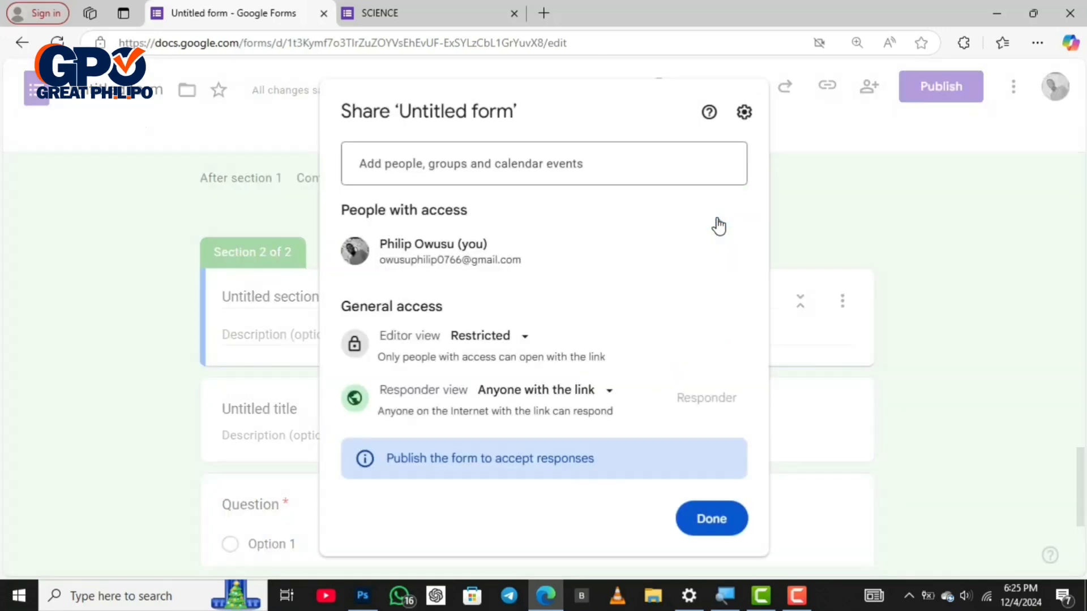
{"action": "left_click", "coordinate": [928, 295]}
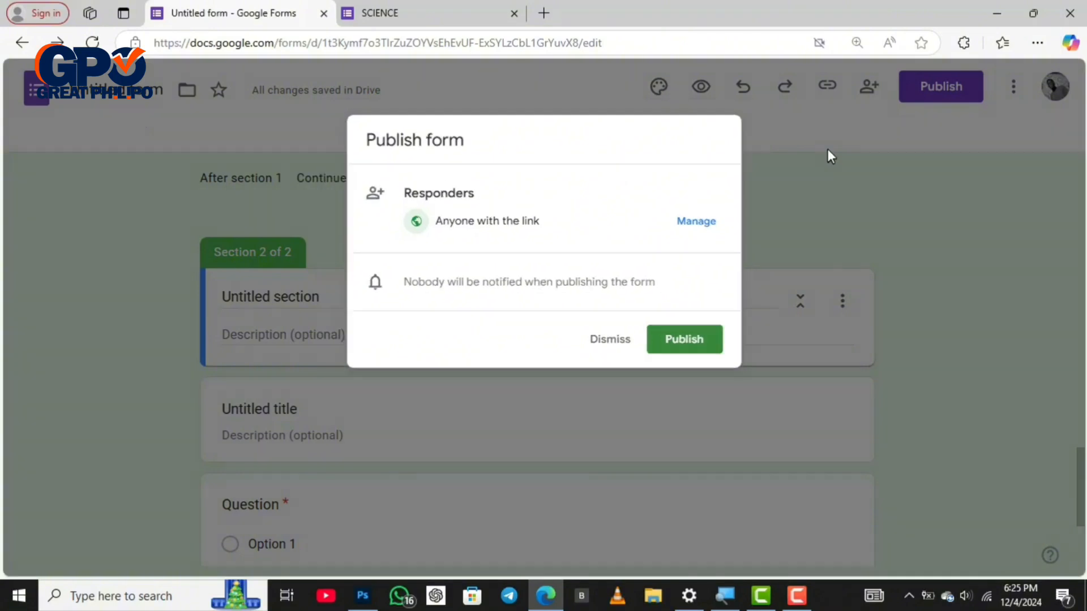
{"action": "left_click", "coordinate": [825, 149]}
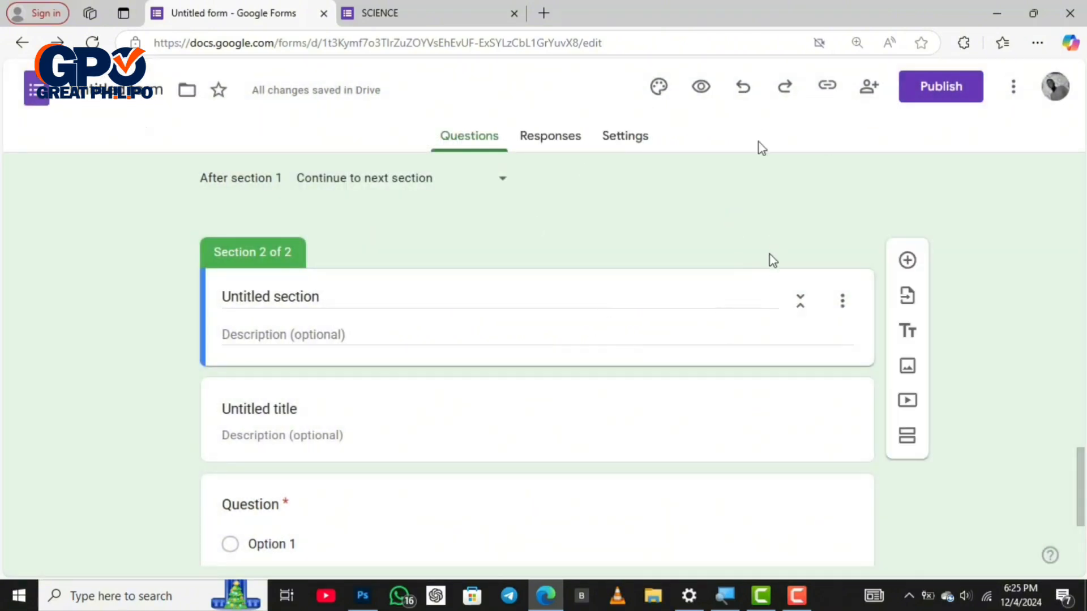
Check the form's responder access settings, keep responding open to anyone with the link, and publish the form
{"action": "left_click", "coordinate": [937, 96]}
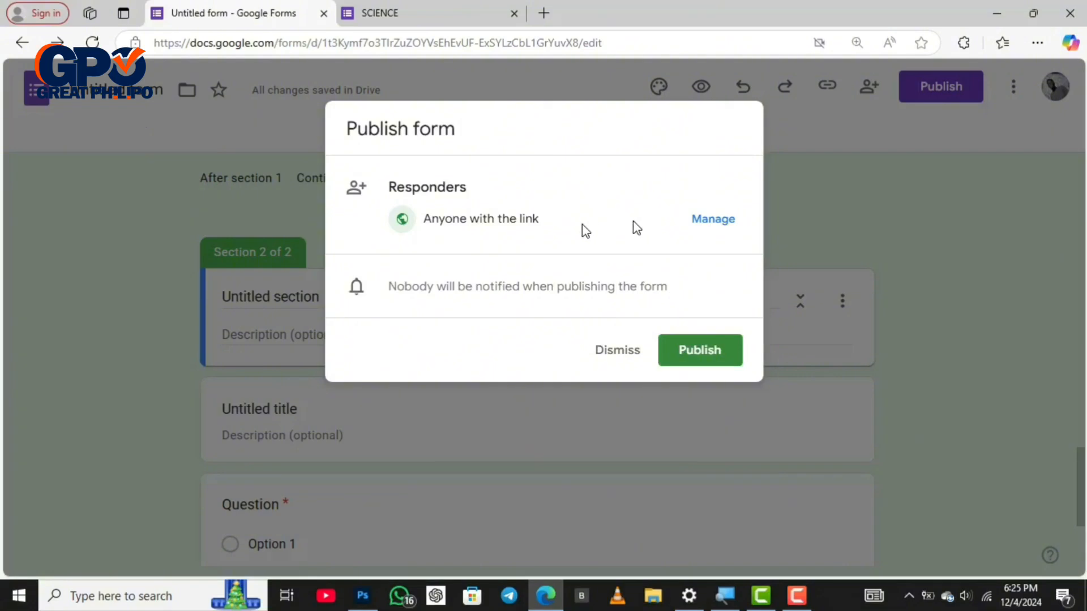
{"action": "left_click", "coordinate": [710, 223]}
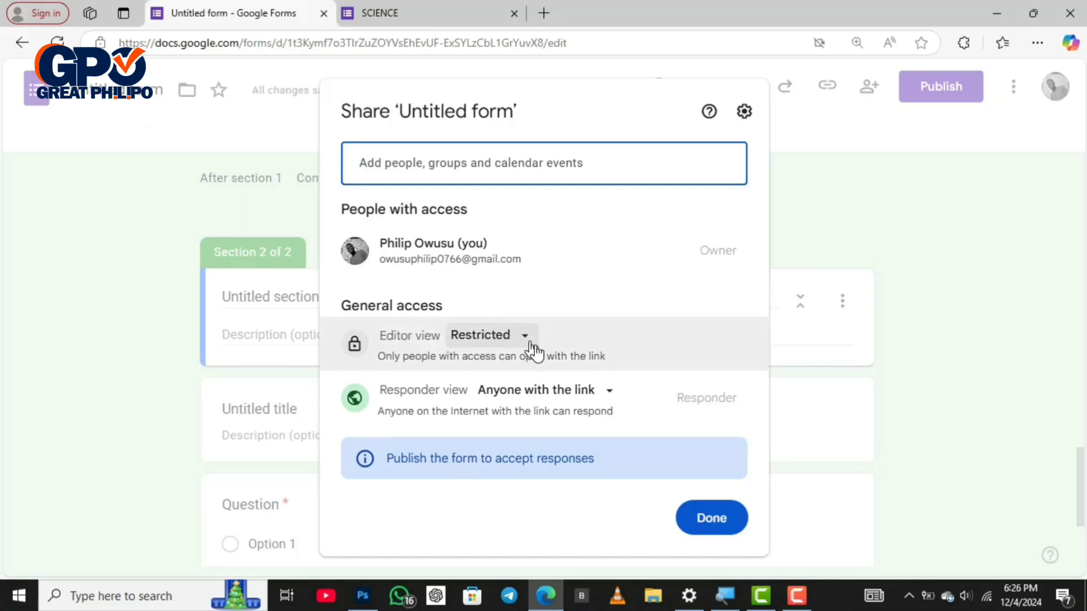
{"action": "left_click", "coordinate": [702, 523]}
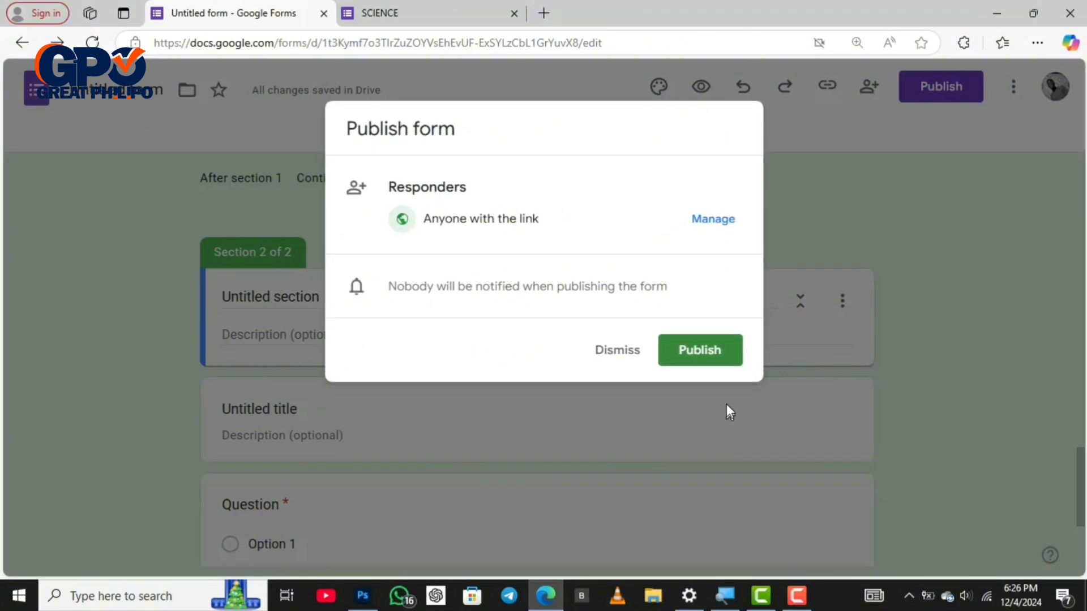
{"action": "left_click", "coordinate": [699, 351]}
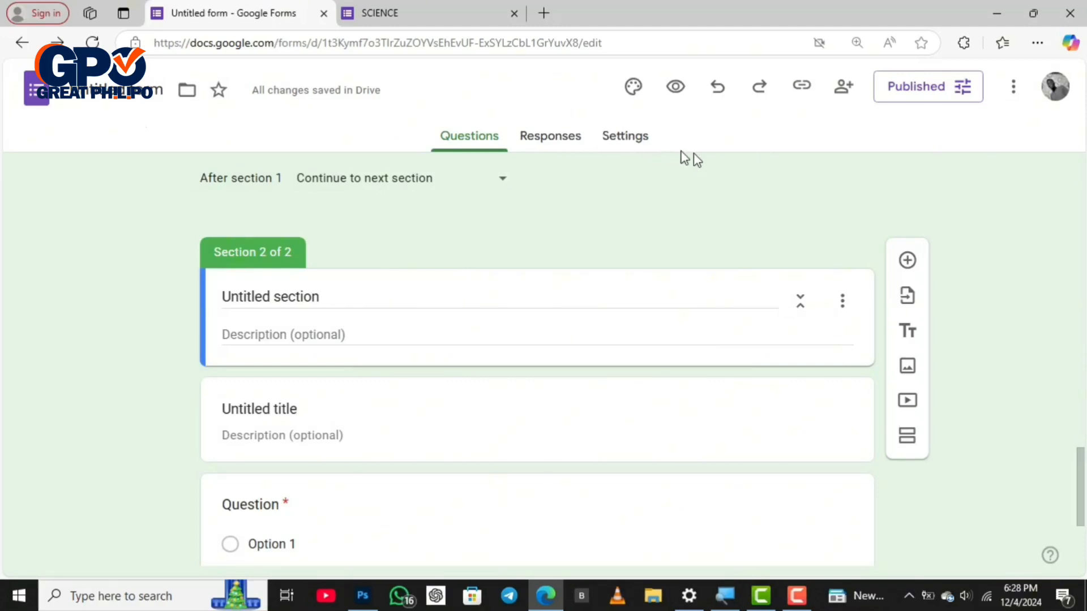
Turn off accepting responses in the published form's options and save the change
{"action": "left_click", "coordinate": [963, 90]}
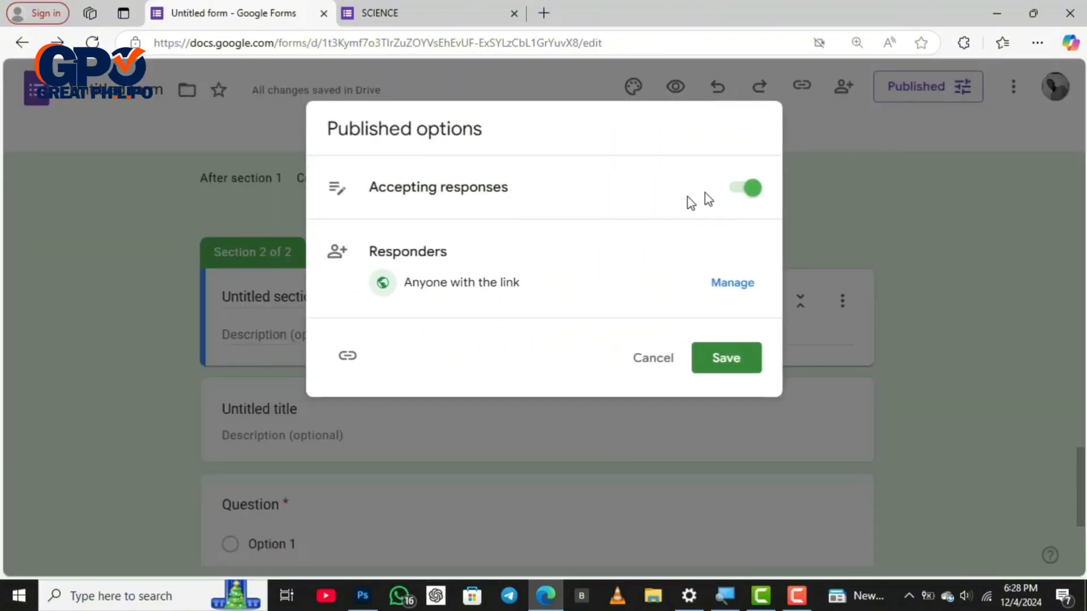
{"action": "left_click", "coordinate": [747, 187]}
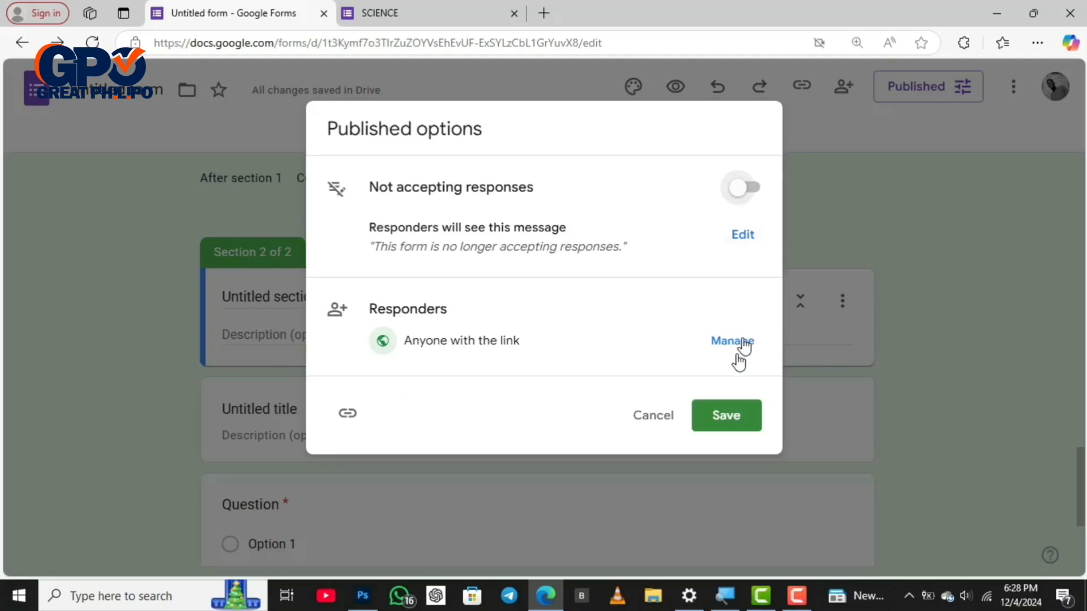
{"action": "left_click", "coordinate": [733, 417]}
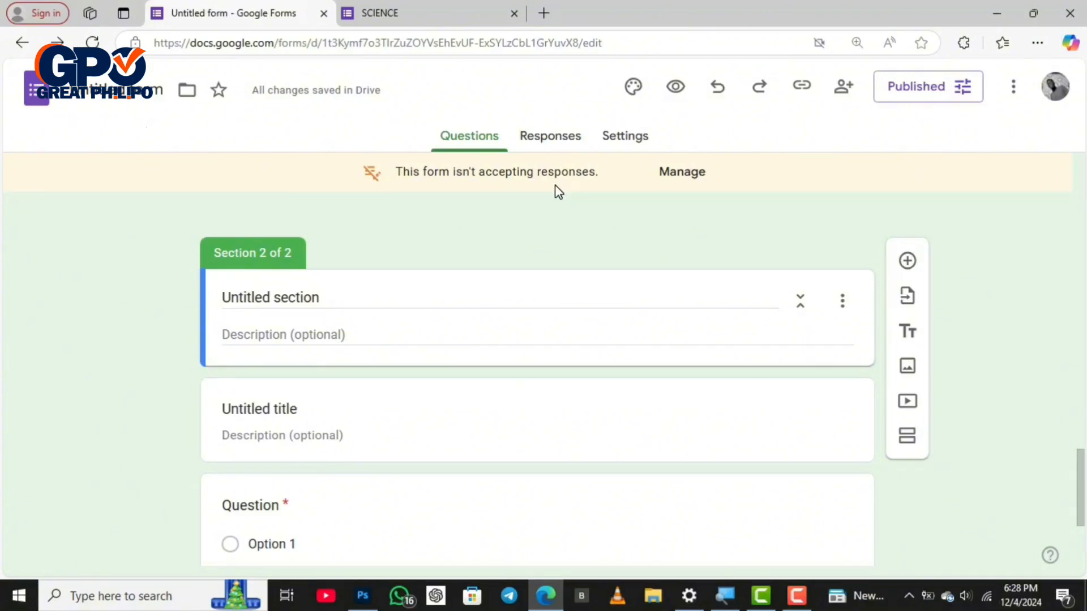
Look through the summary charts of the form's responses and return to the branches of science question in the editor
{"action": "left_click", "coordinate": [550, 140]}
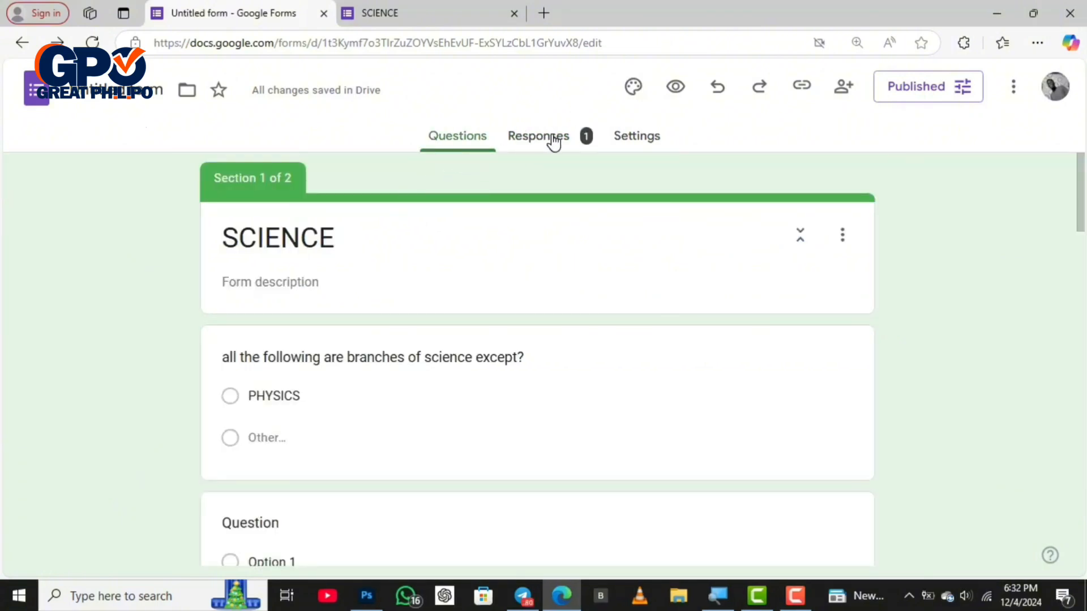
{"action": "left_click", "coordinate": [553, 142]}
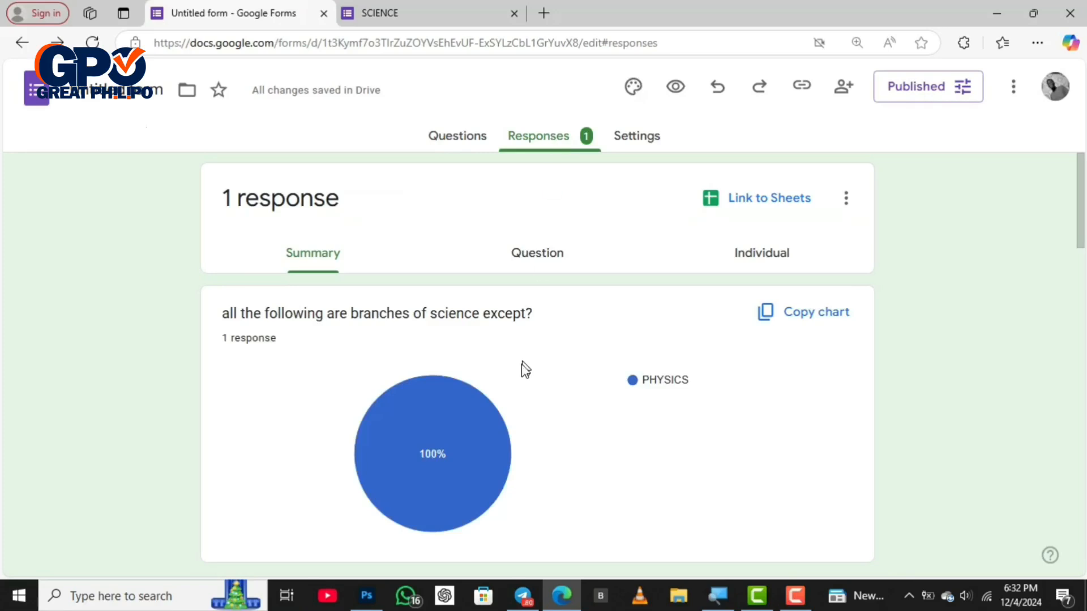
{"action": "scroll", "coordinate": [524, 396], "scroll_direction": "down", "scroll_amount": 7}
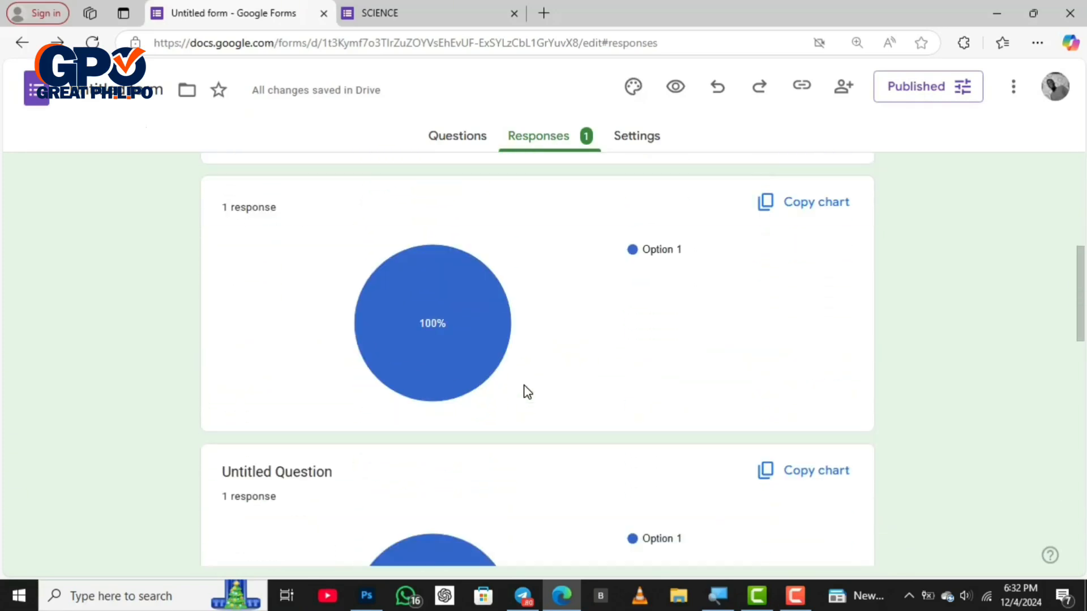
{"action": "scroll", "coordinate": [524, 391], "scroll_direction": "down", "scroll_amount": 4}
{"action": "scroll", "coordinate": [525, 362], "scroll_direction": "up", "scroll_amount": 8}
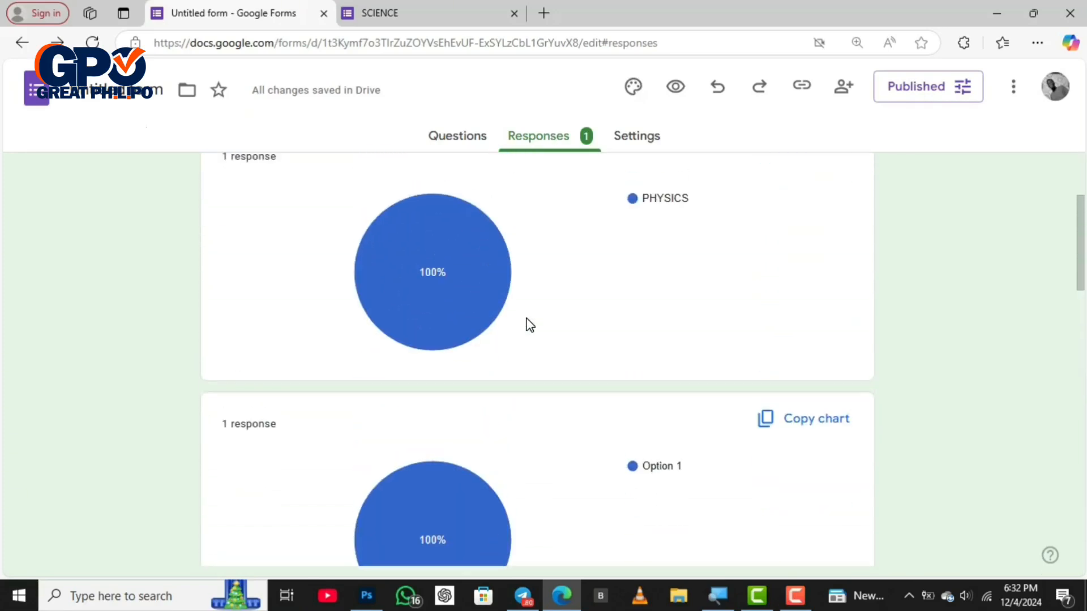
{"action": "scroll", "coordinate": [529, 326], "scroll_direction": "up", "scroll_amount": 5}
{"action": "left_click", "coordinate": [453, 139]}
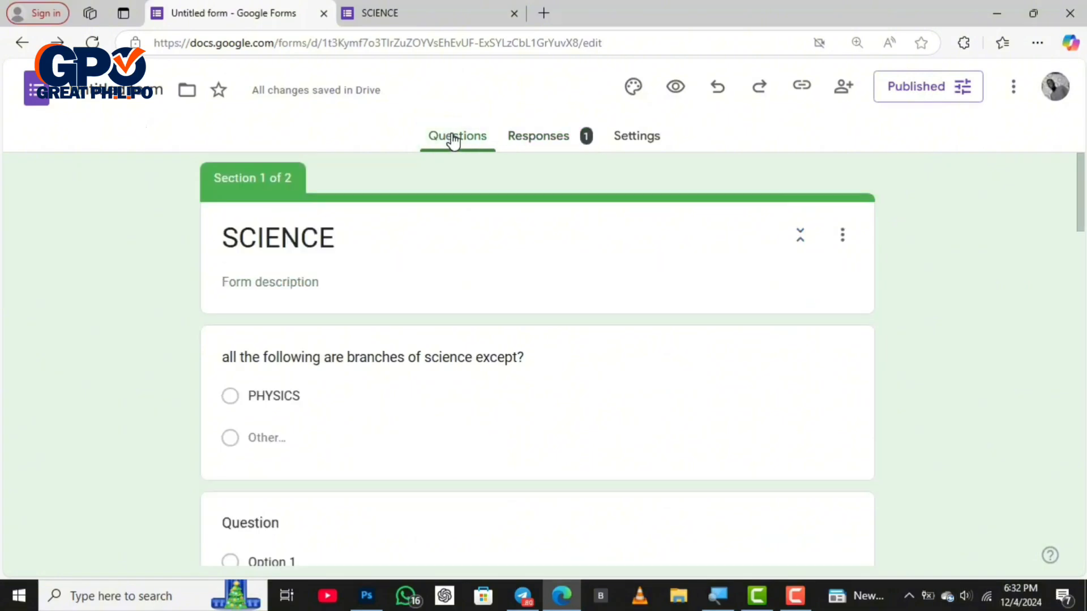
{"action": "left_click", "coordinate": [488, 377]}
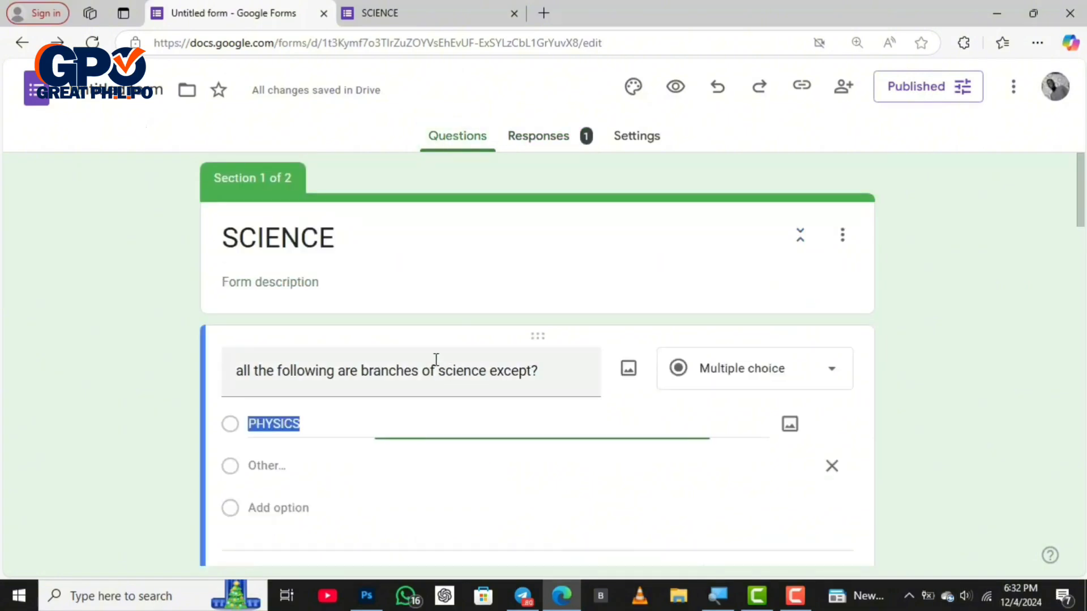
{"action": "triple_click", "coordinate": [492, 391]}
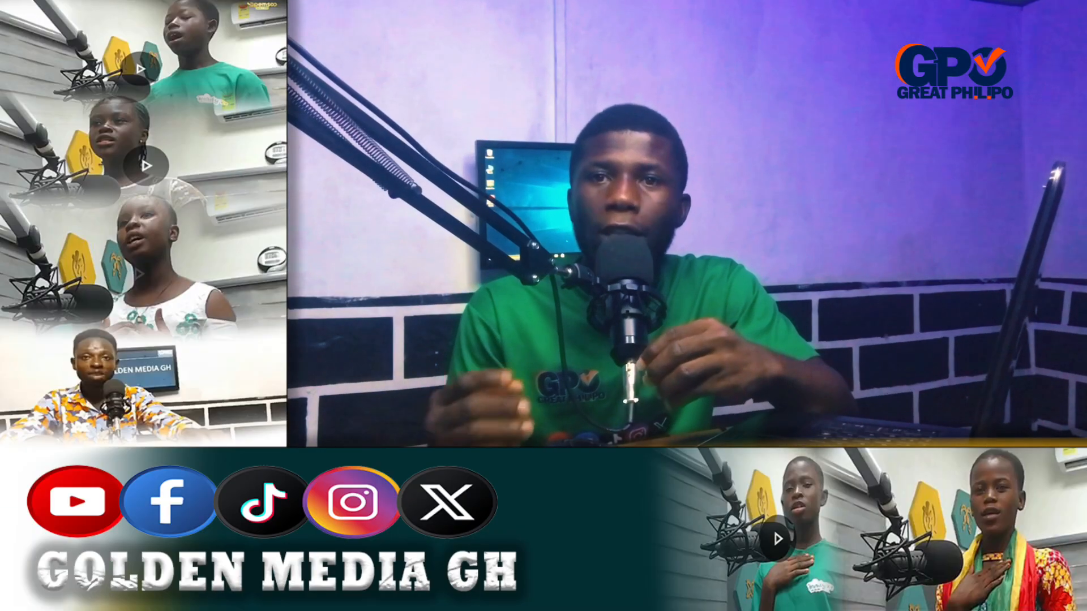